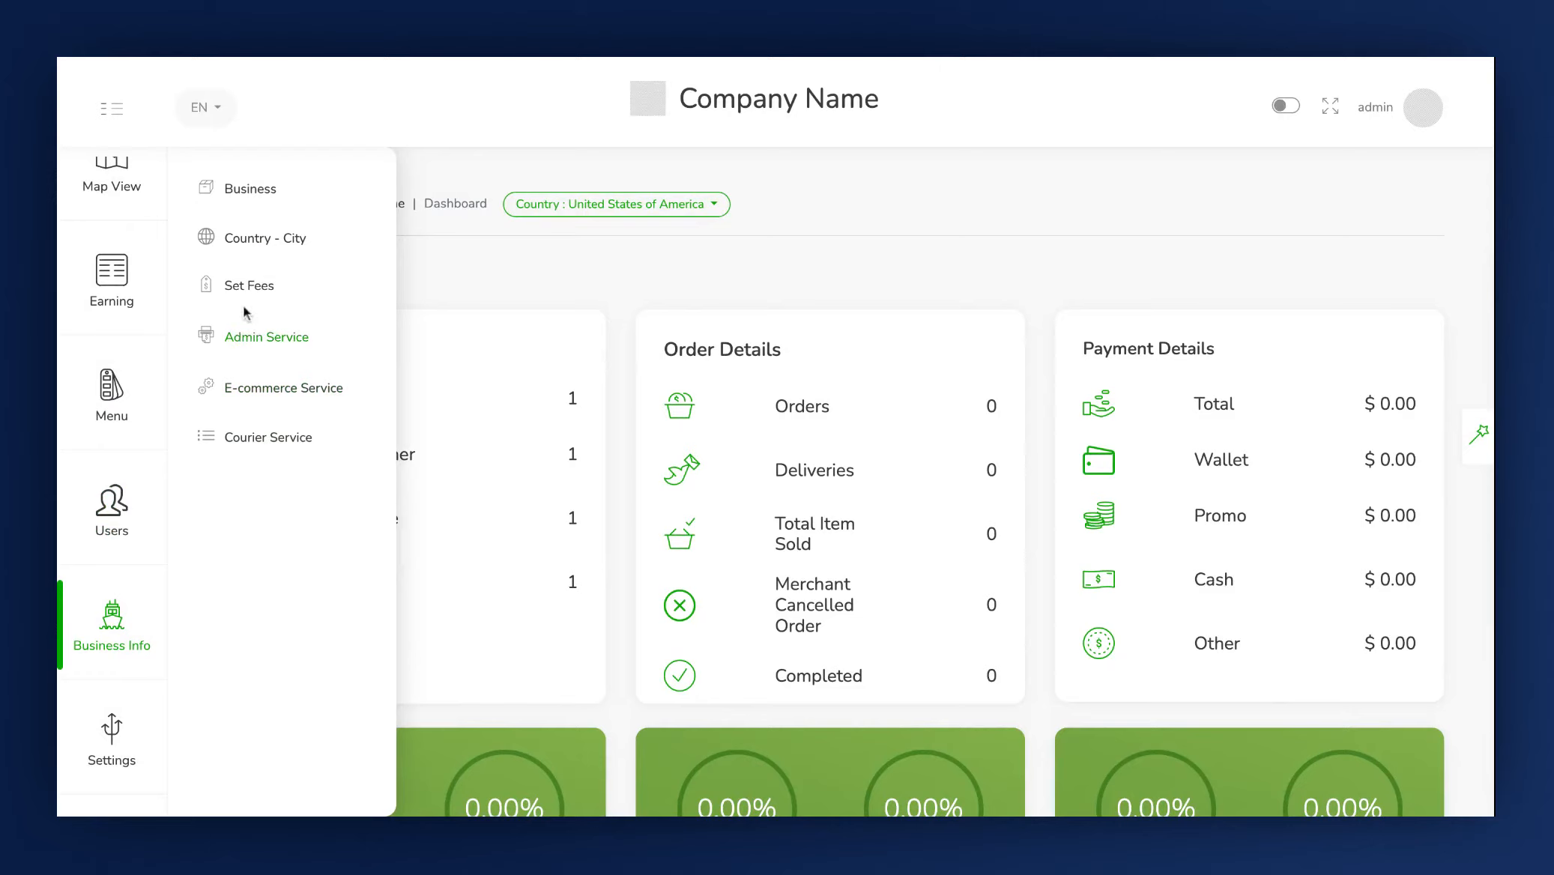
Open the Set Fees page under Business Info to configure delivery fees.
{"action": "left_click", "coordinate": [251, 292]}
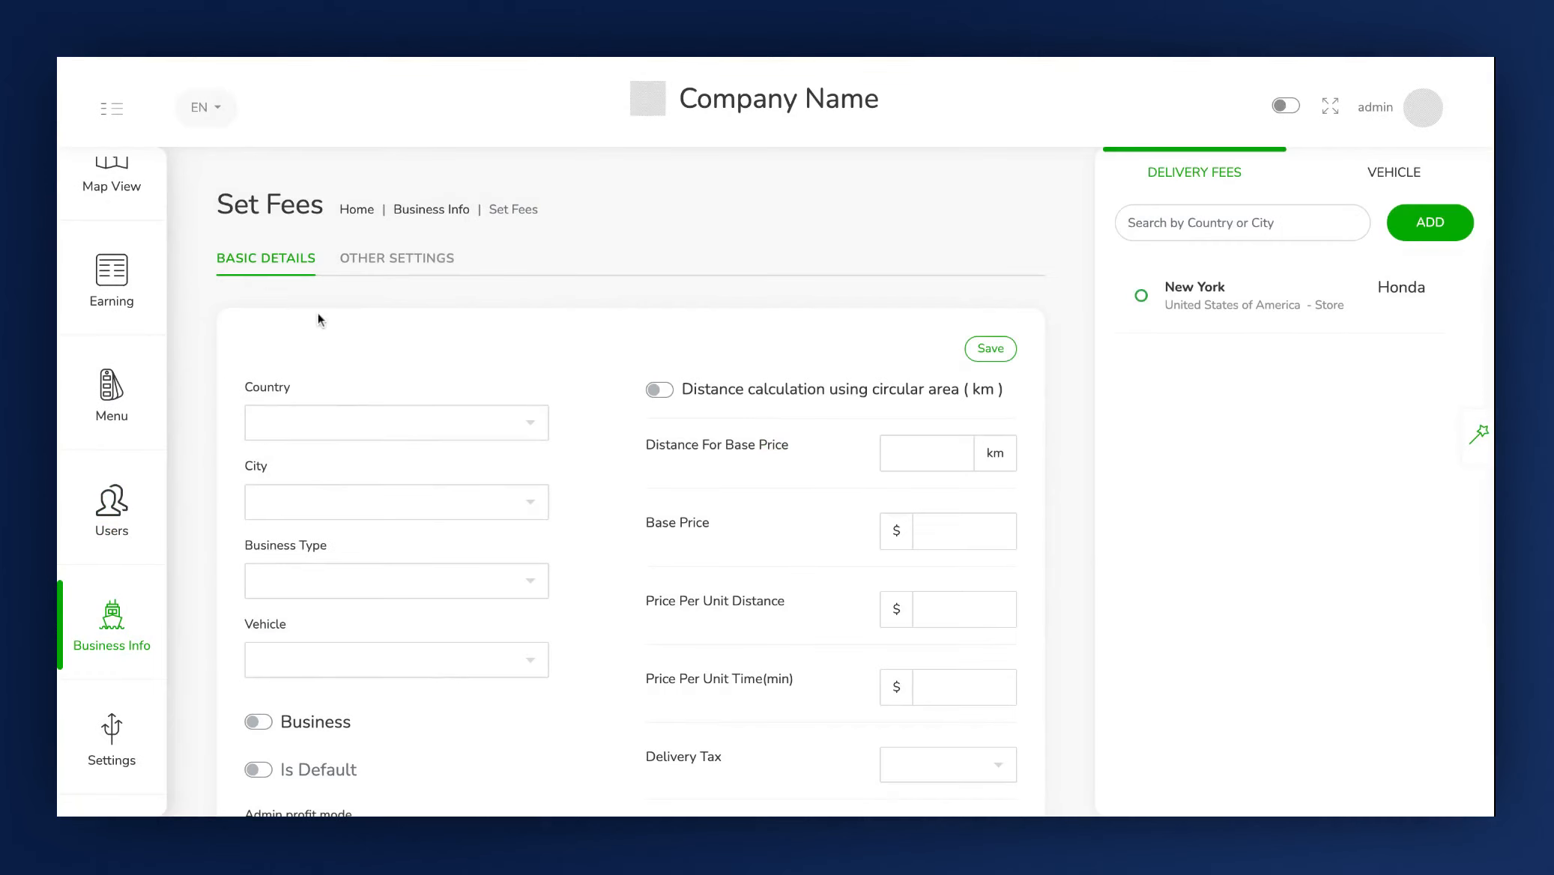
{"action": "scroll", "coordinate": [319, 311], "scroll_direction": "down", "scroll_amount": 1}
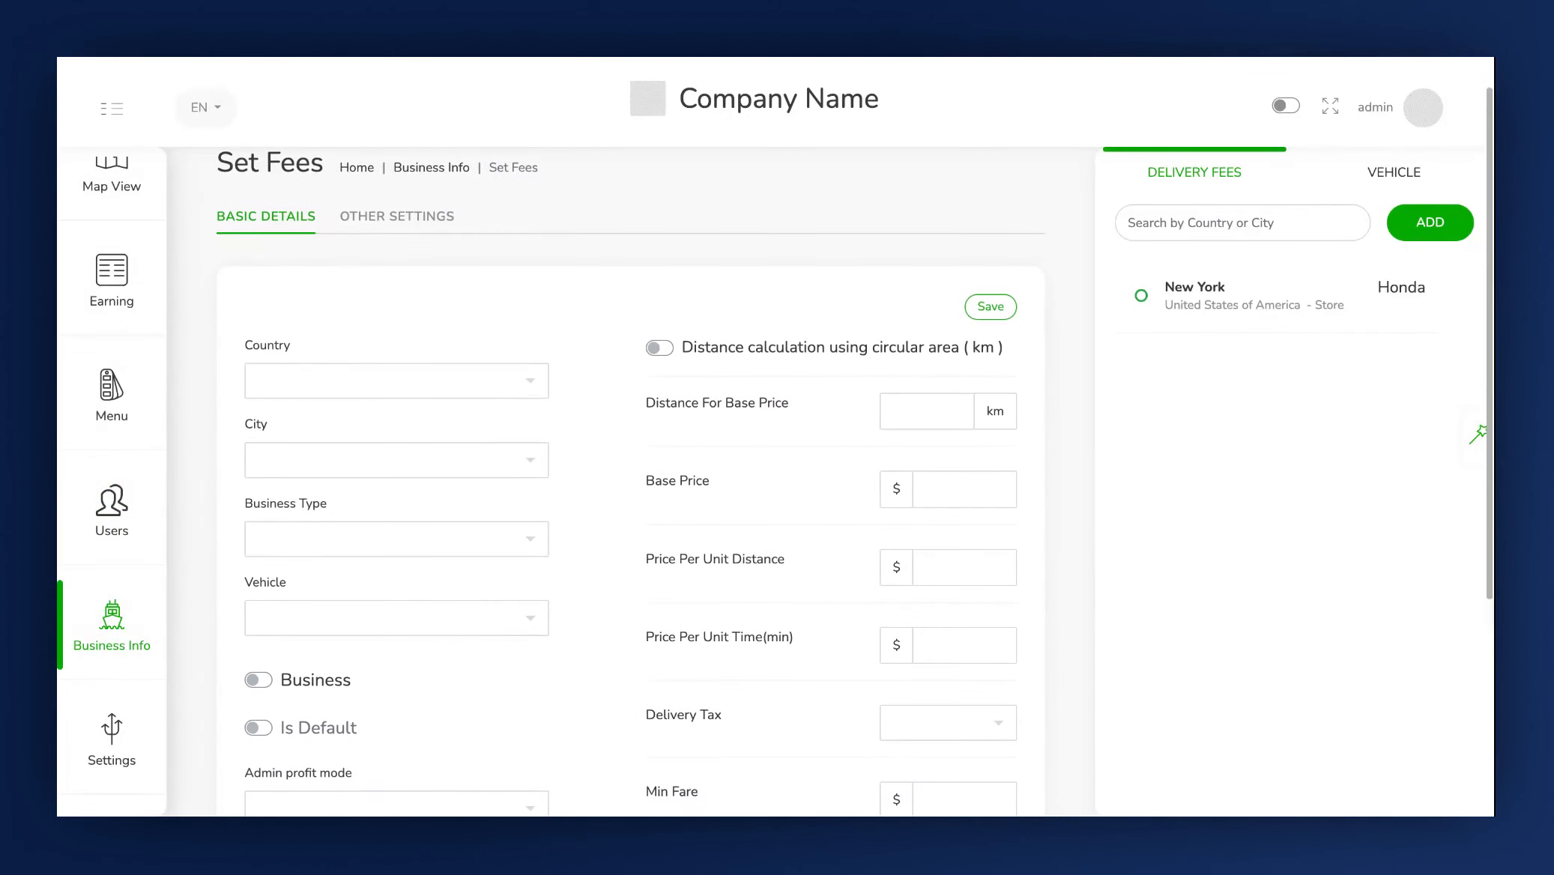
{"action": "scroll", "coordinate": [319, 311], "scroll_direction": "down", "scroll_amount": 1}
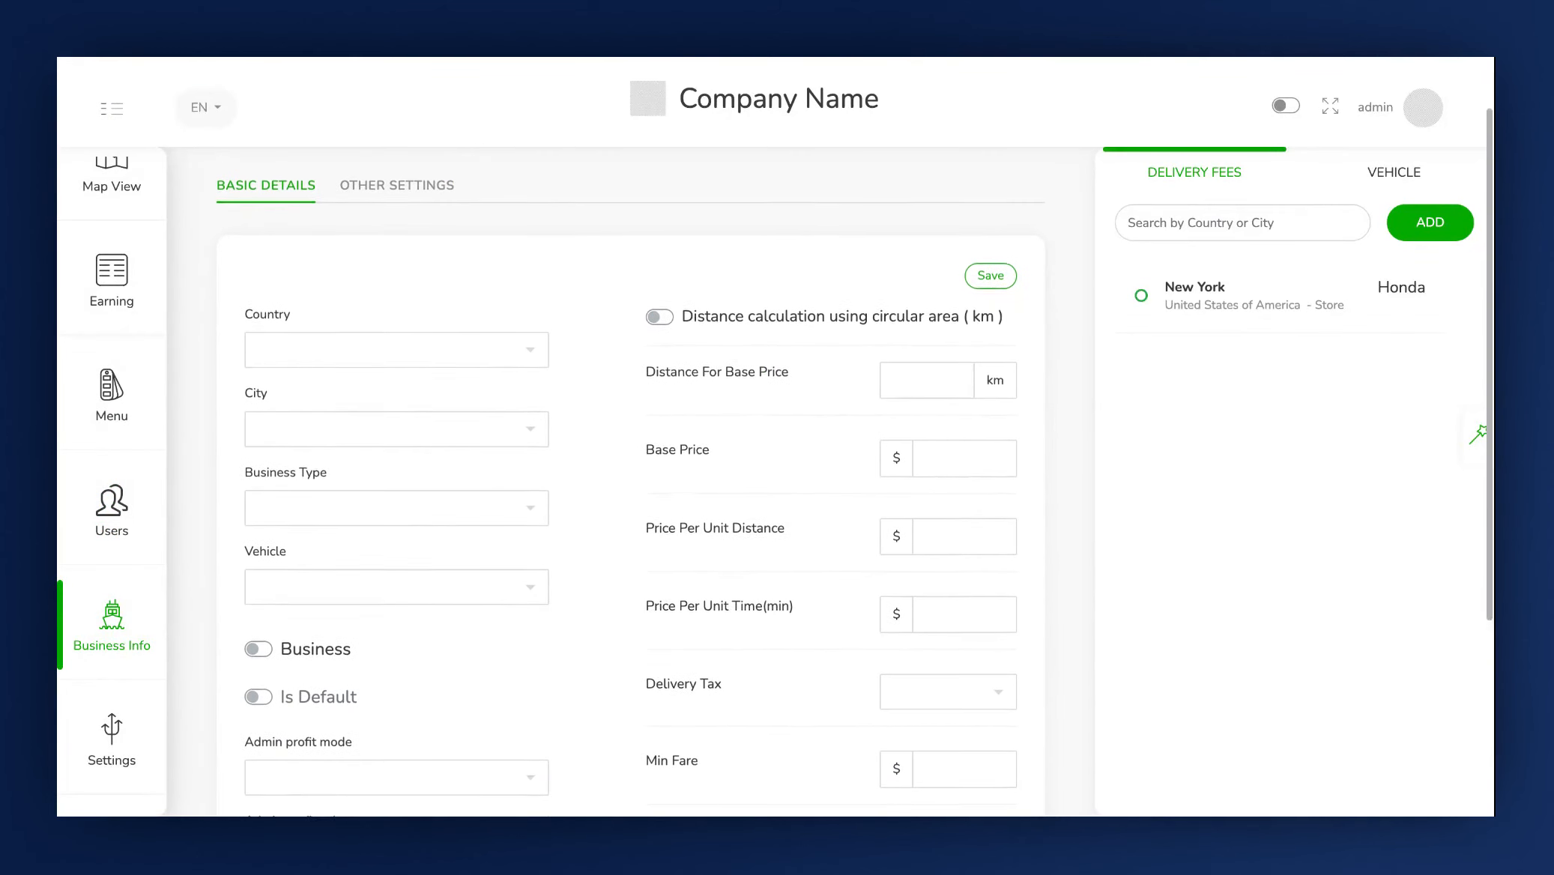
{"action": "scroll", "coordinate": [318, 312], "scroll_direction": "down", "scroll_amount": 1}
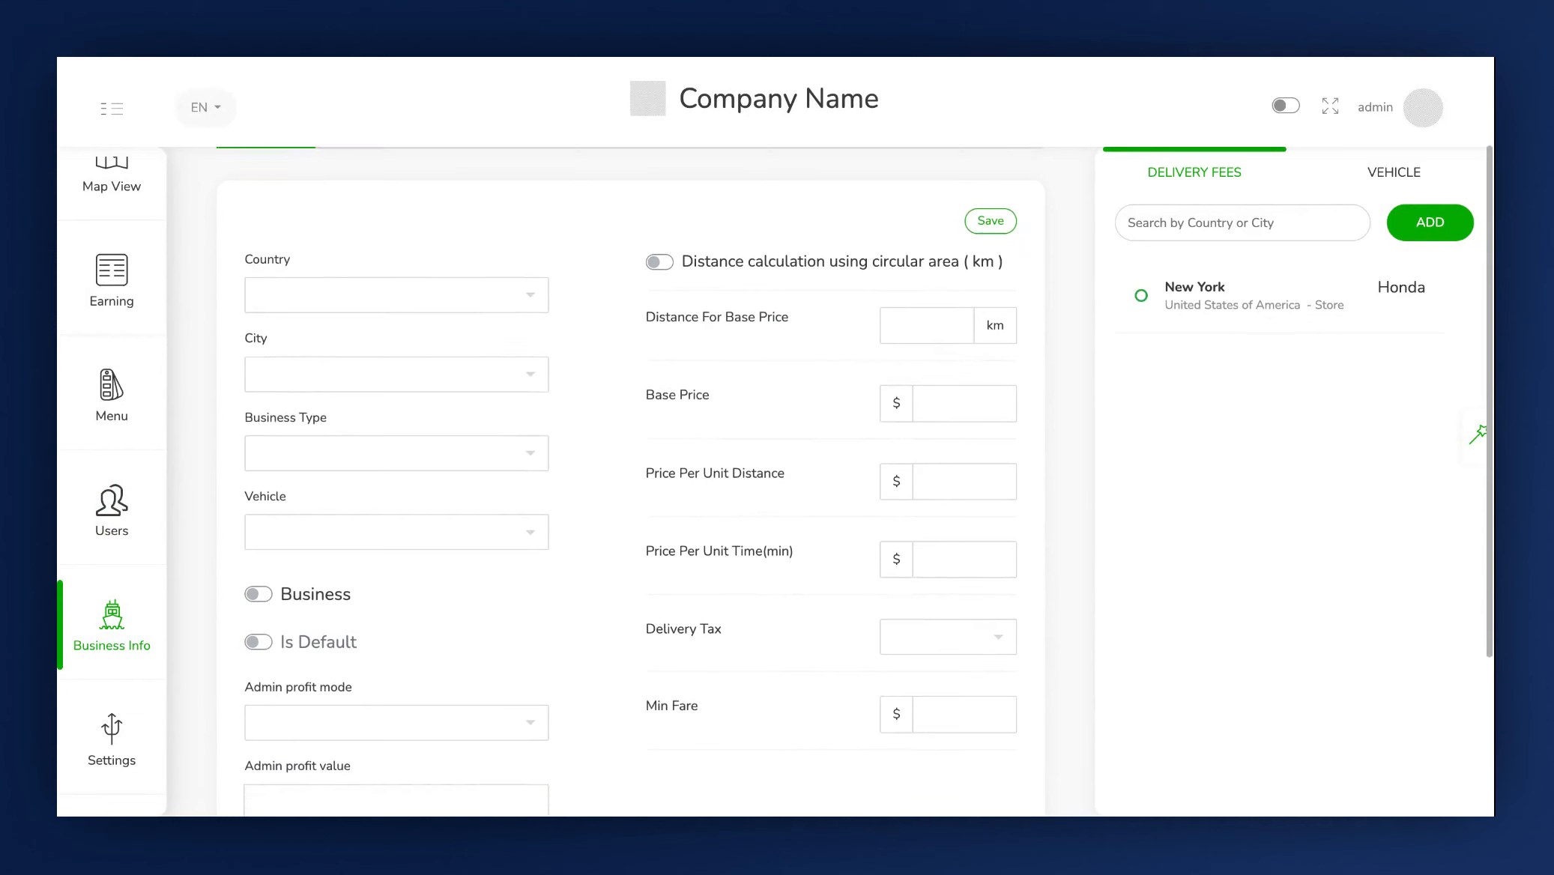
Select United States of America as the country and New York as the city.
{"action": "left_click", "coordinate": [319, 294]}
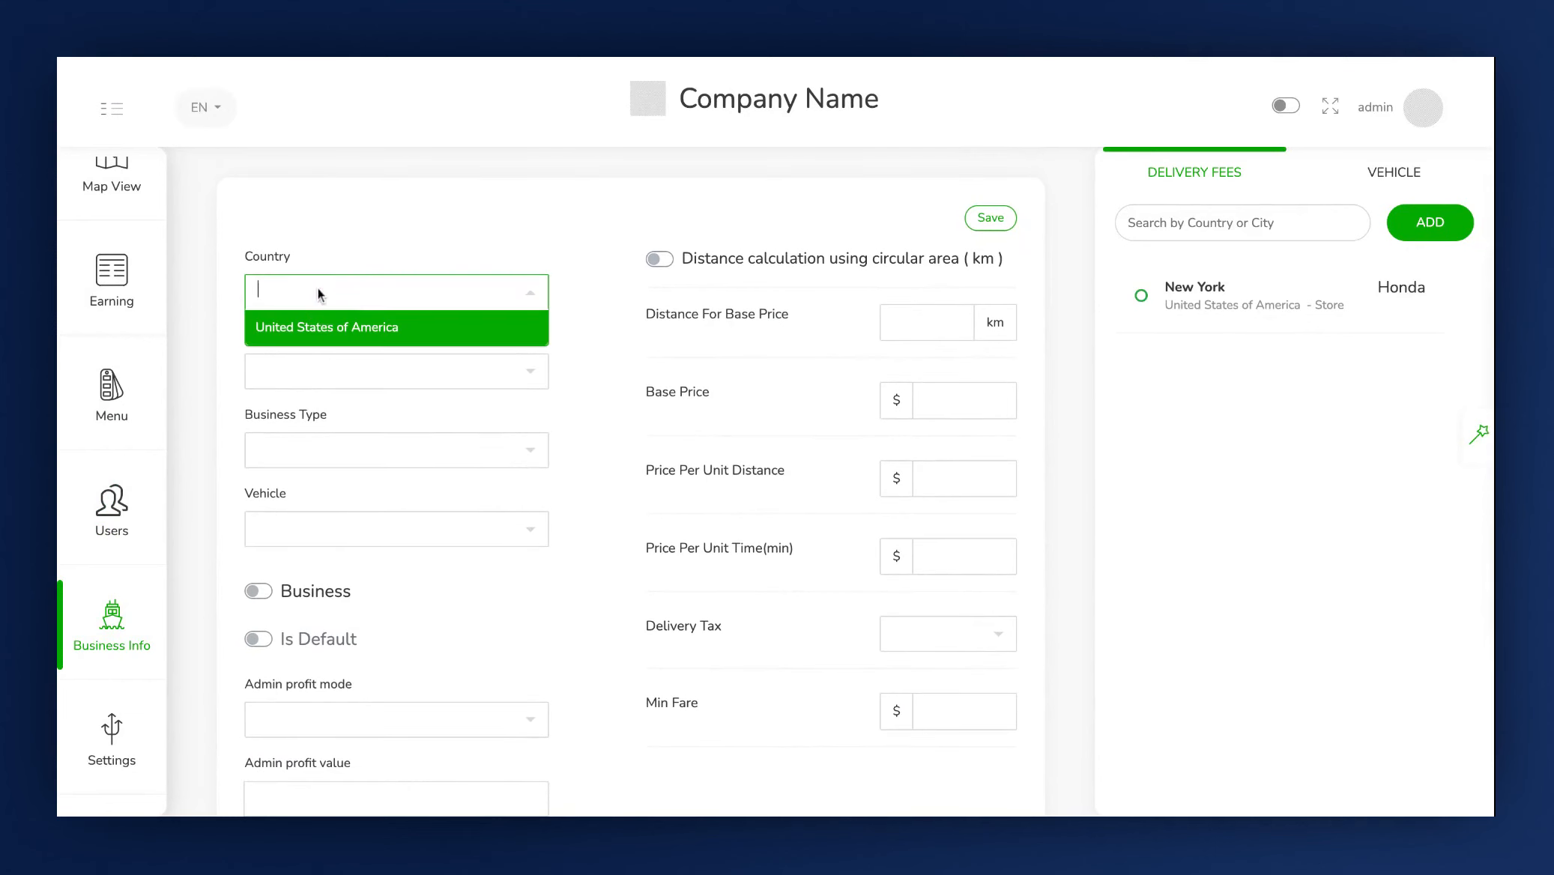
{"action": "left_click", "coordinate": [324, 334]}
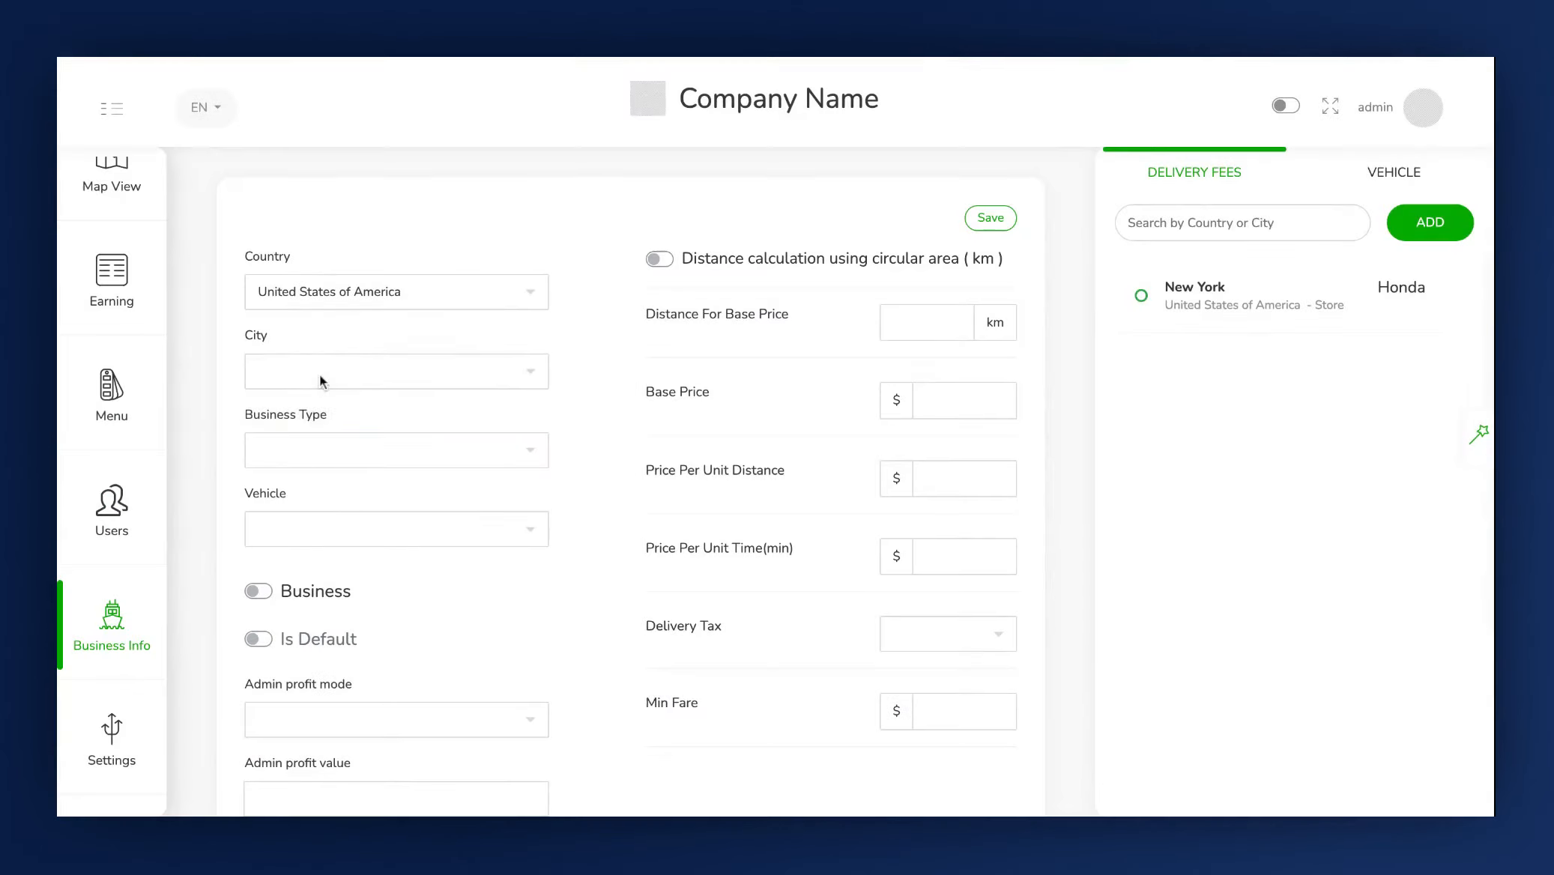
{"action": "left_click", "coordinate": [319, 374]}
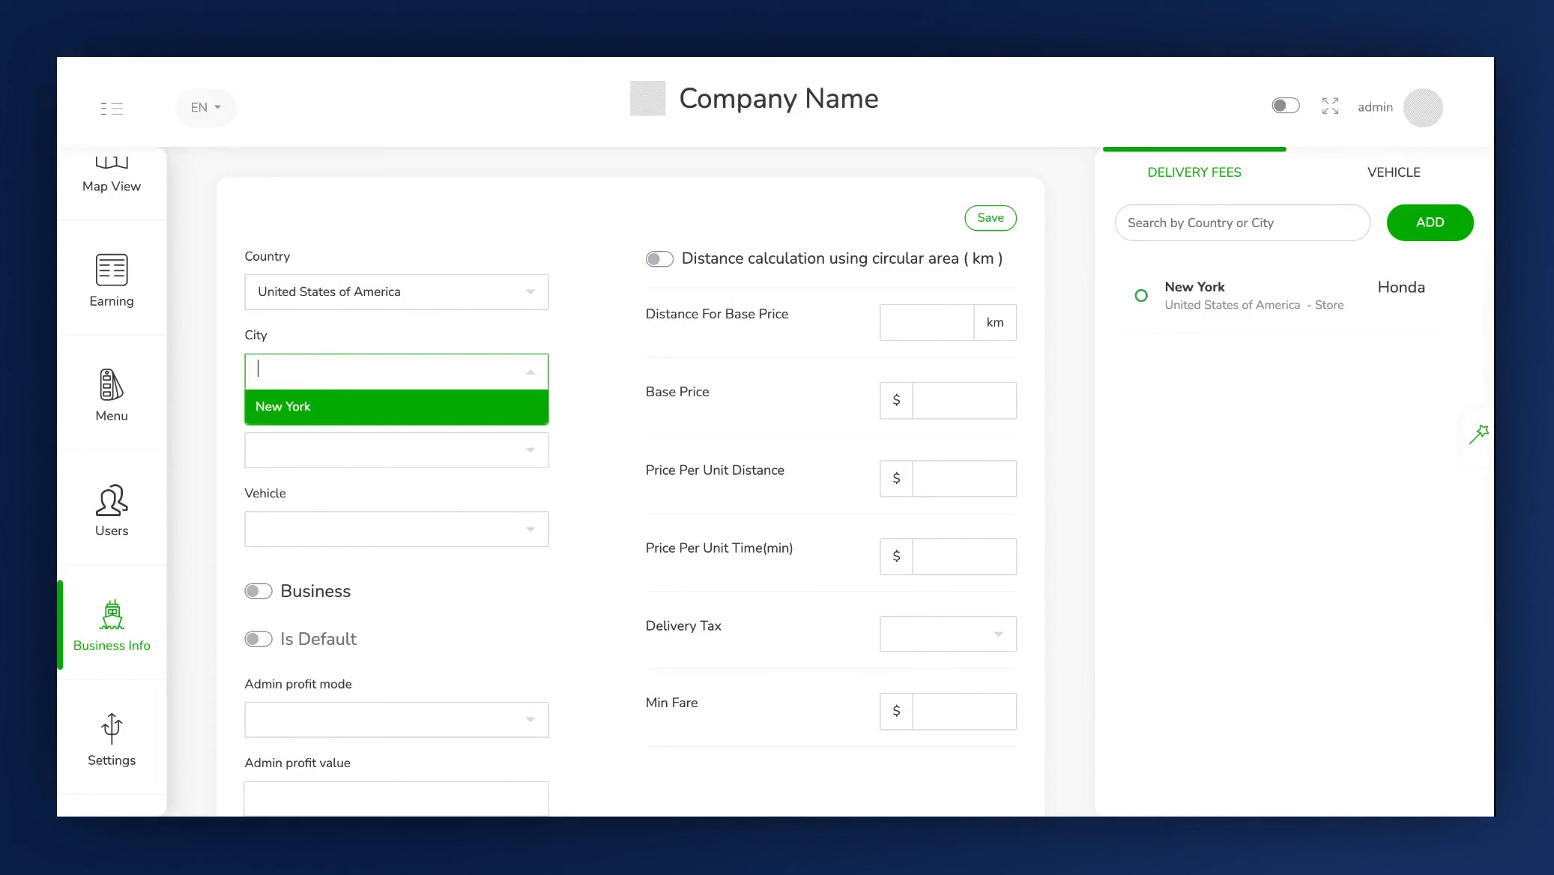
{"action": "left_click", "coordinate": [321, 414]}
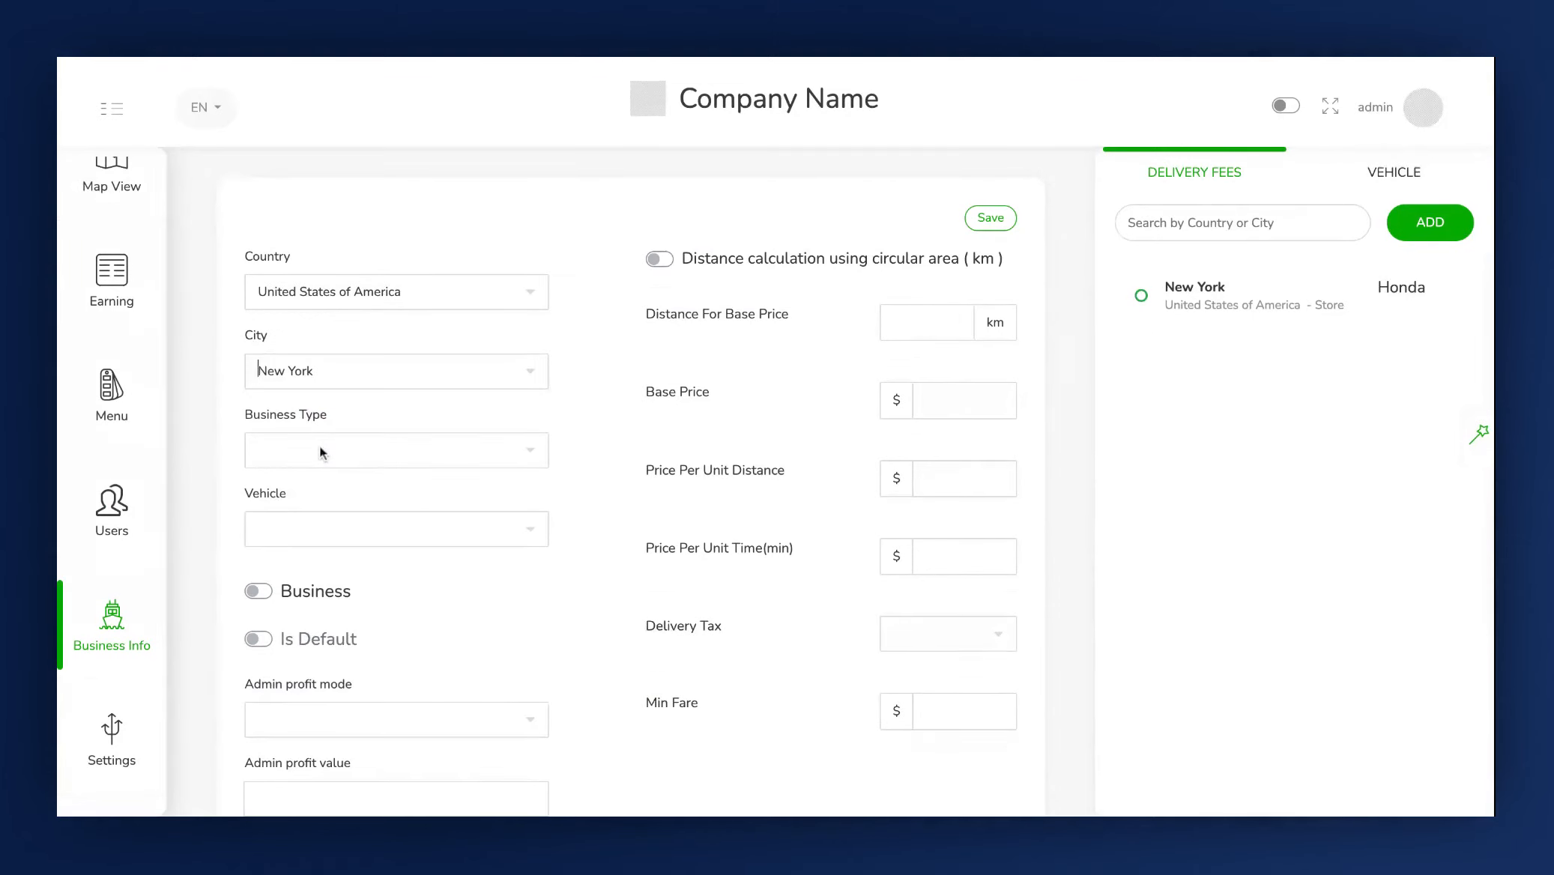
Set the business type to Courier and the vehicle to Honda.
{"action": "left_click", "coordinate": [320, 449]}
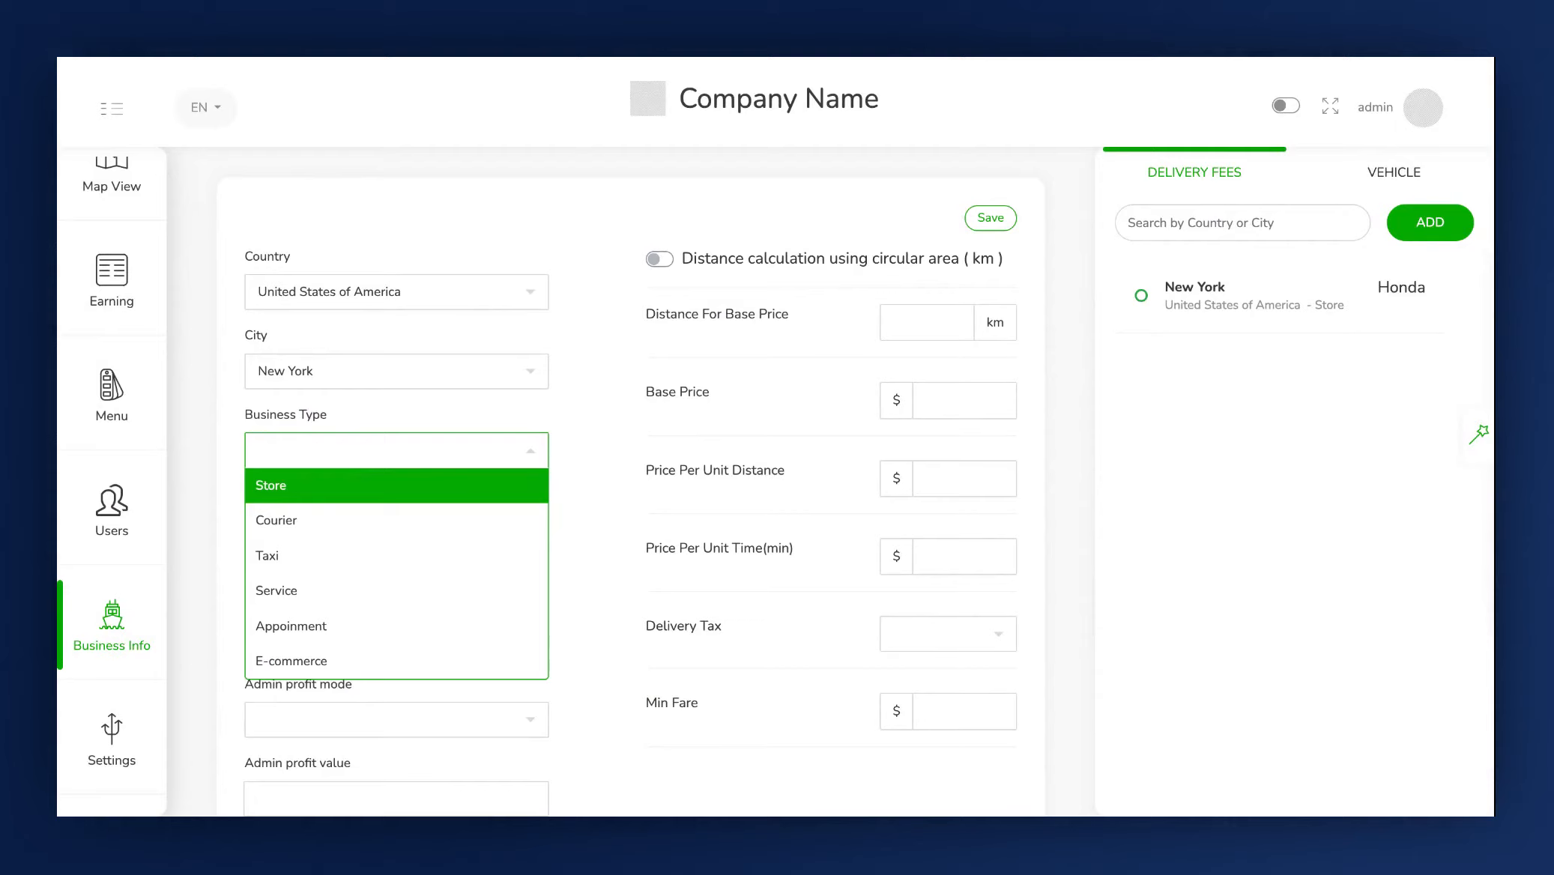
{"action": "left_click", "coordinate": [314, 522]}
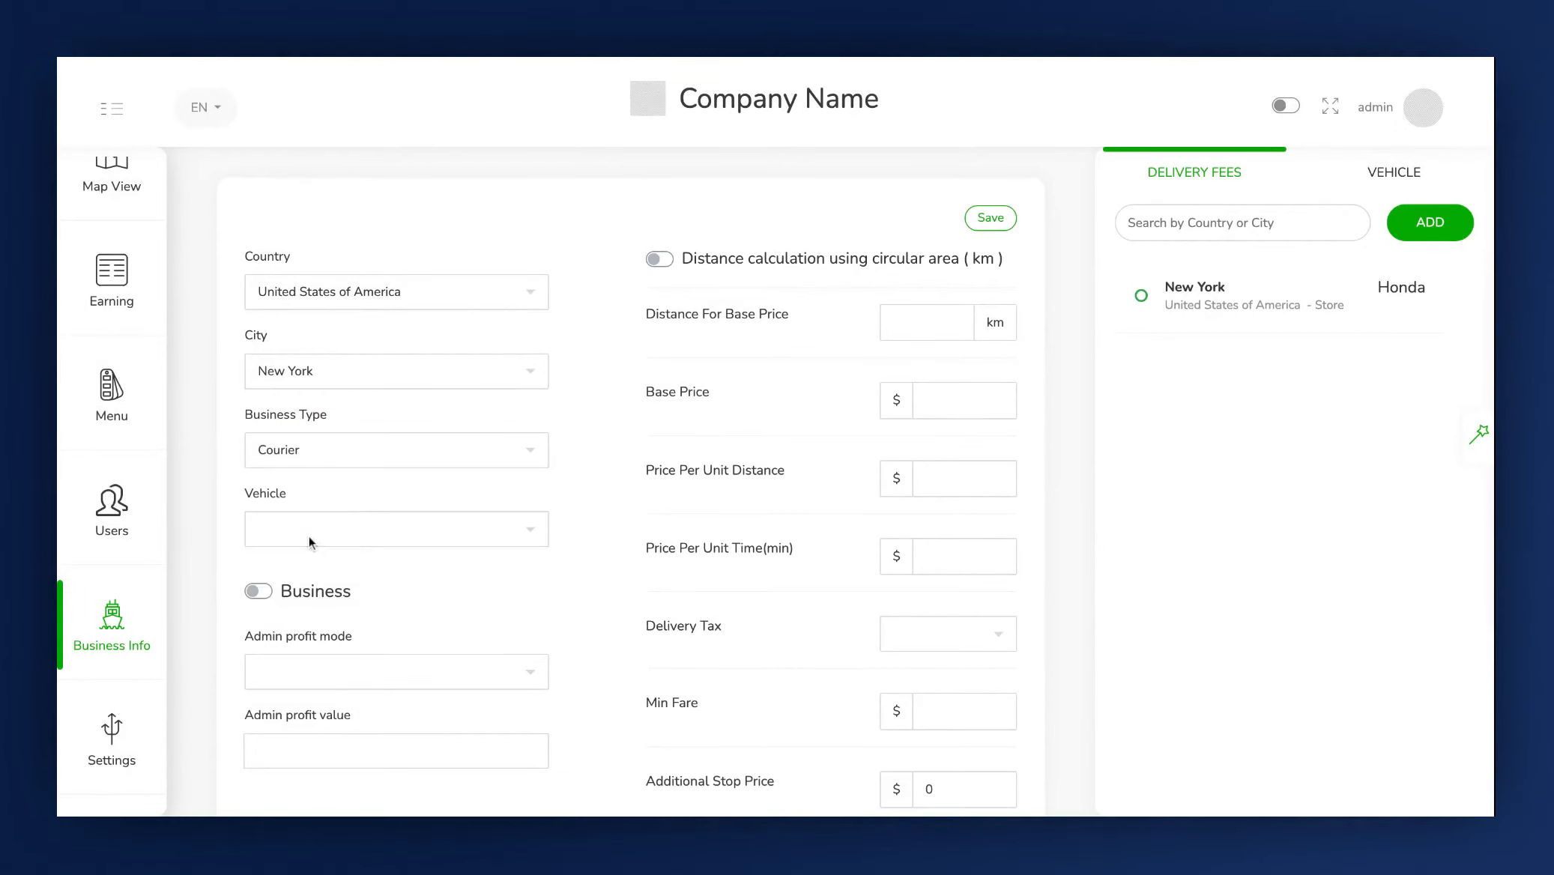
{"action": "left_click", "coordinate": [310, 538]}
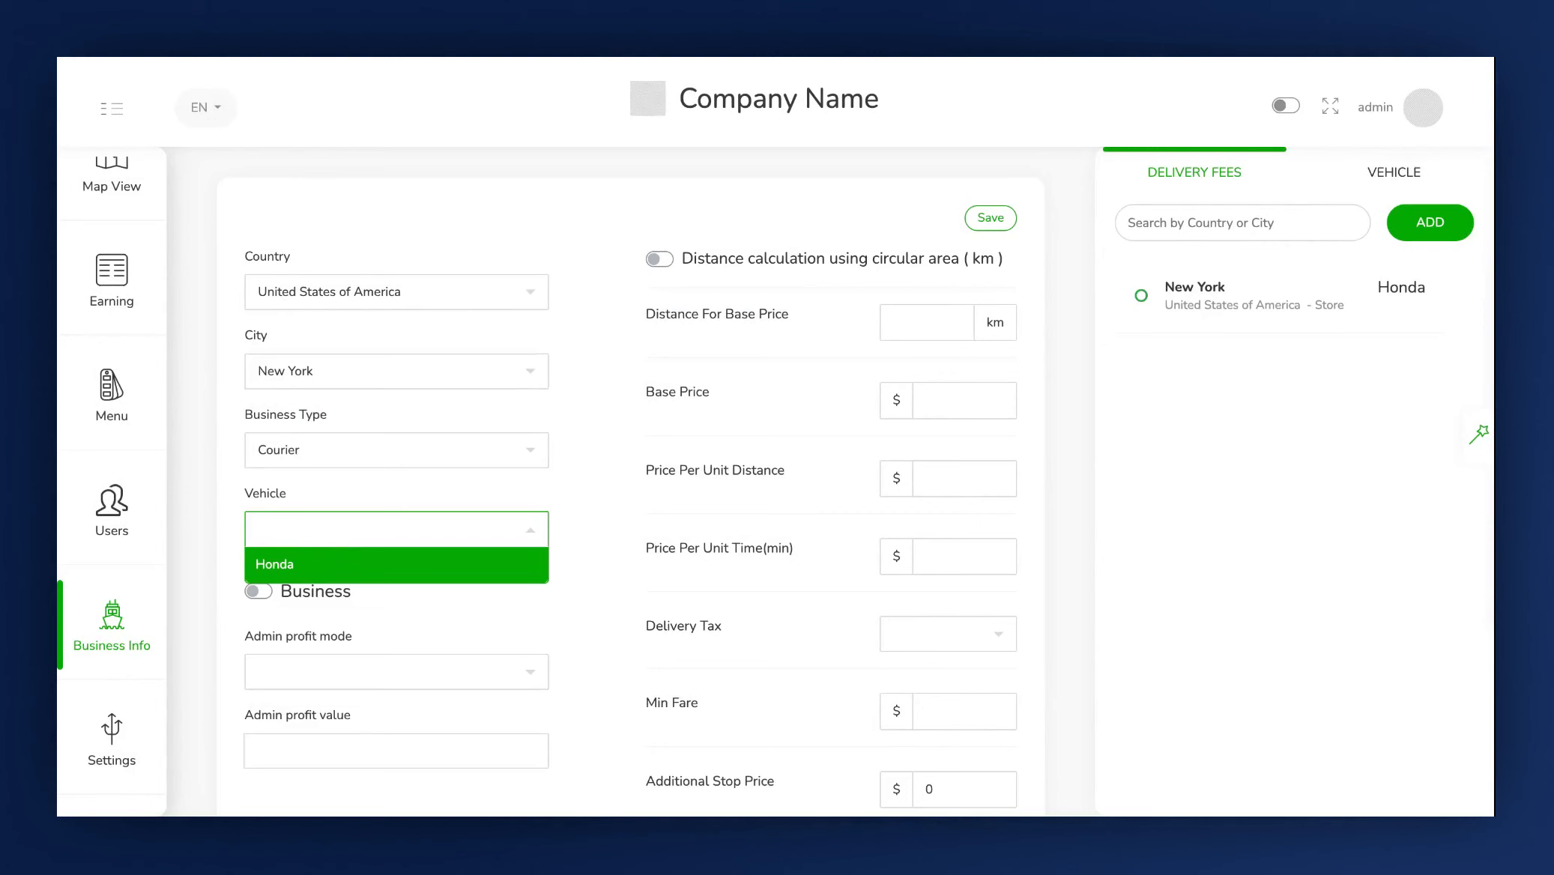
{"action": "left_click", "coordinate": [311, 572]}
Switch on the Business option.
{"action": "scroll", "coordinate": [310, 572], "scroll_direction": "down", "scroll_amount": 1}
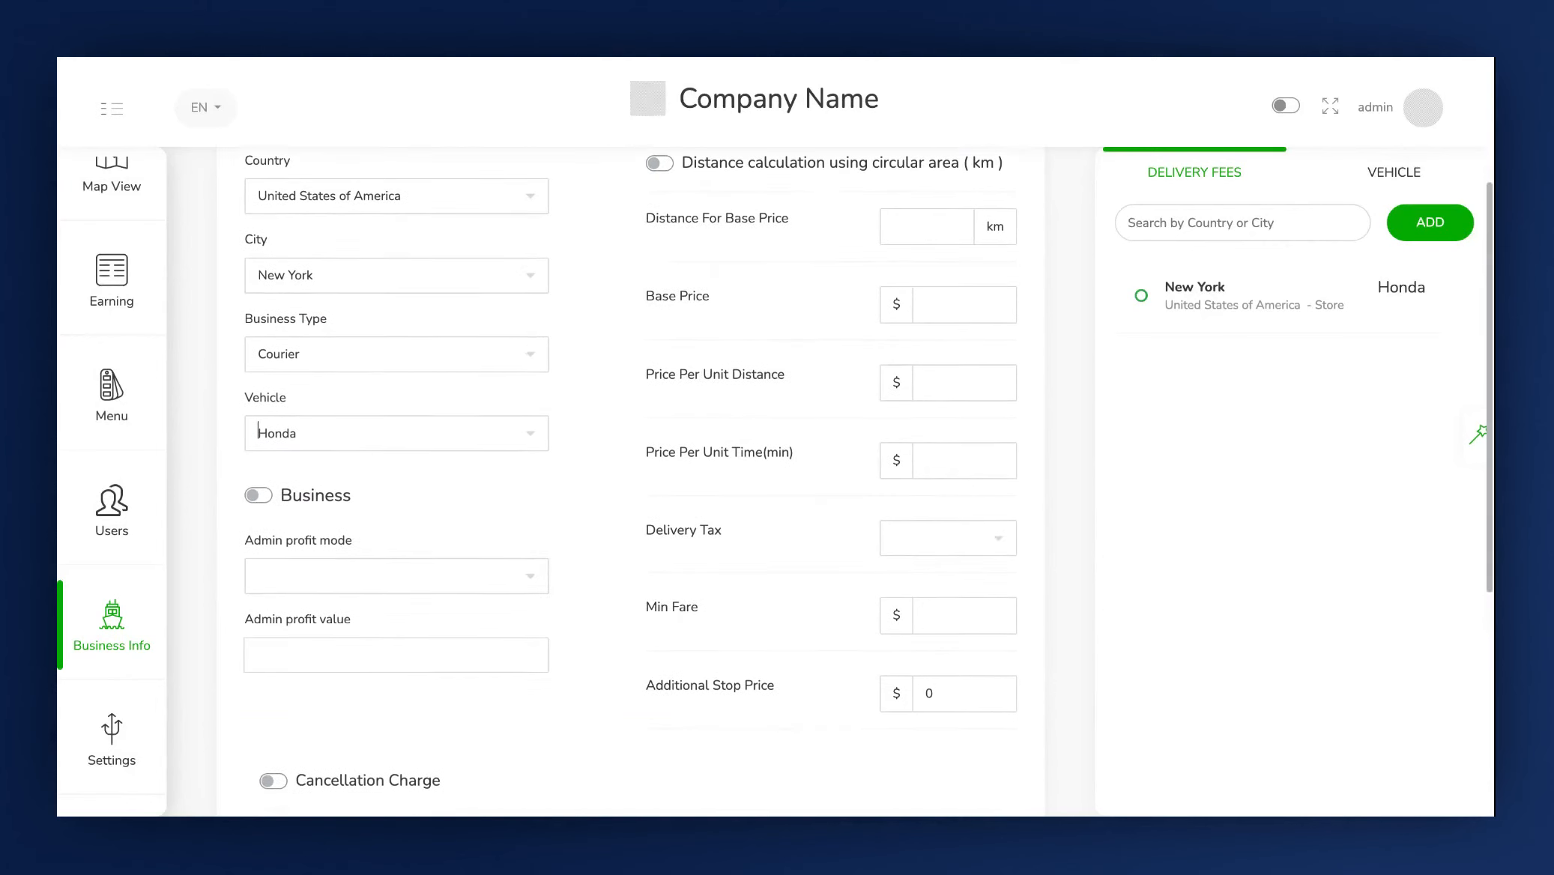
{"action": "left_click", "coordinate": [259, 497]}
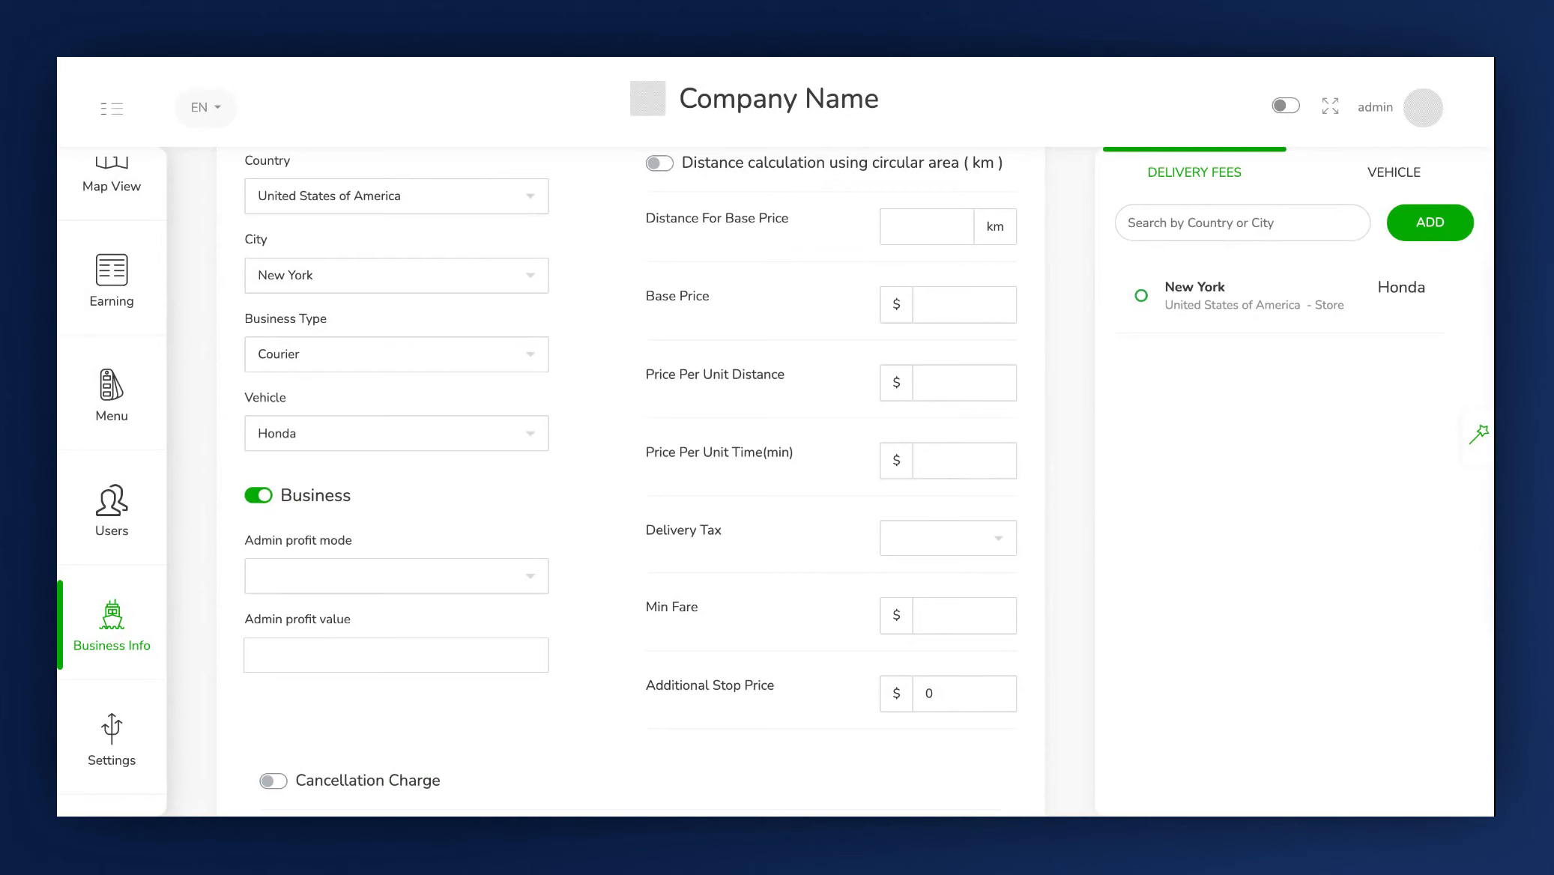
{"action": "left_click", "coordinate": [259, 496]}
{"action": "left_click", "coordinate": [258, 496]}
Set the admin profit mode to Percentage with an admin profit value of 20.
{"action": "scroll", "coordinate": [300, 562], "scroll_direction": "down", "scroll_amount": 1}
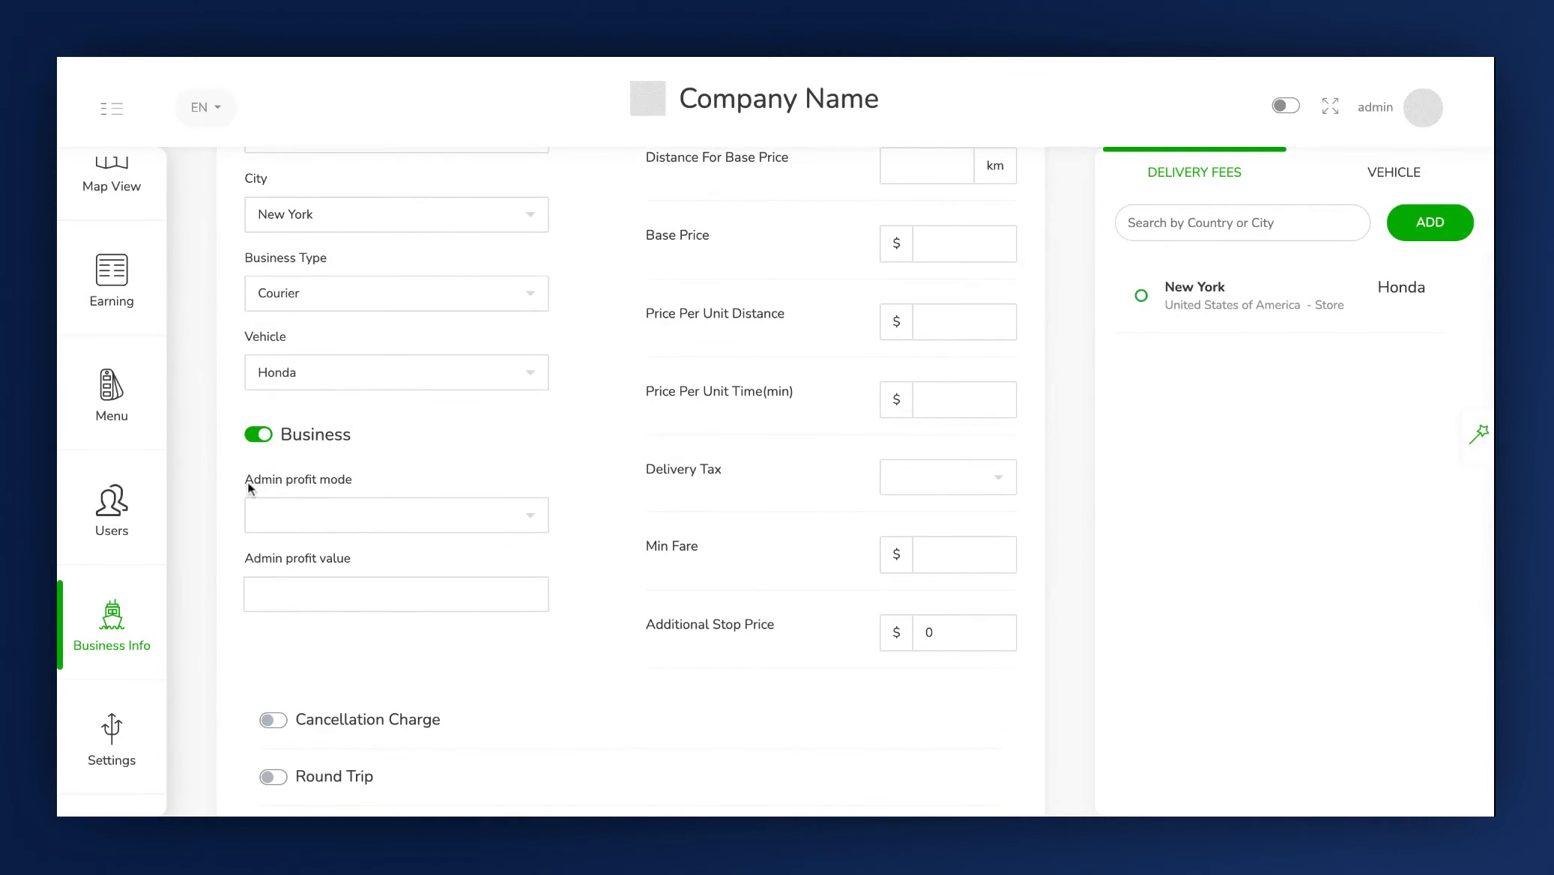
{"action": "left_click", "coordinate": [307, 516]}
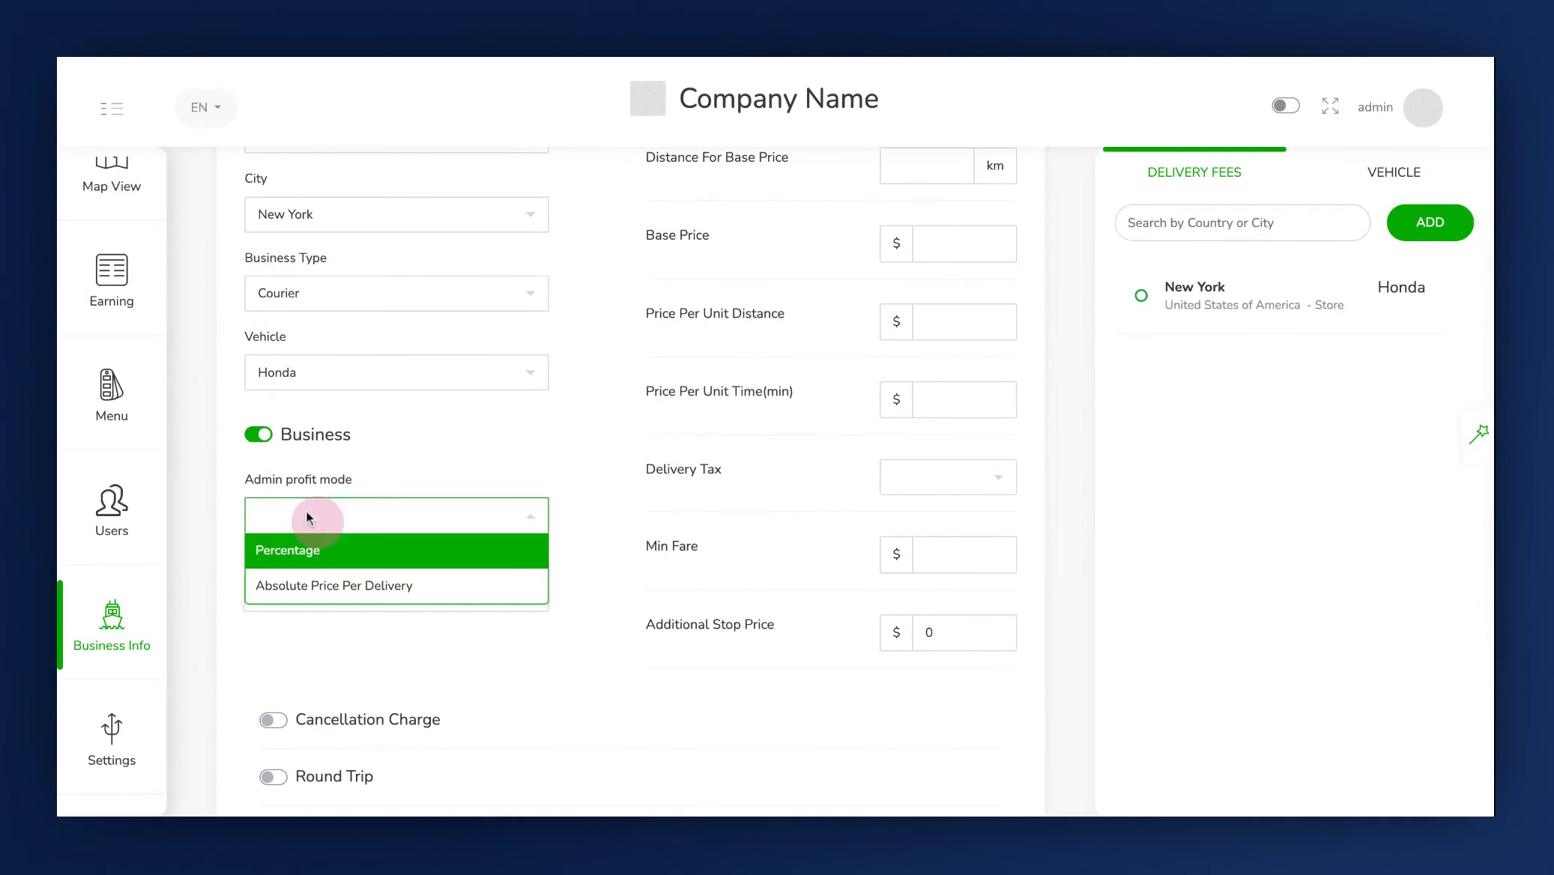
{"action": "left_click", "coordinate": [309, 558]}
{"action": "left_click", "coordinate": [305, 594]}
{"action": "type", "text": "20"}
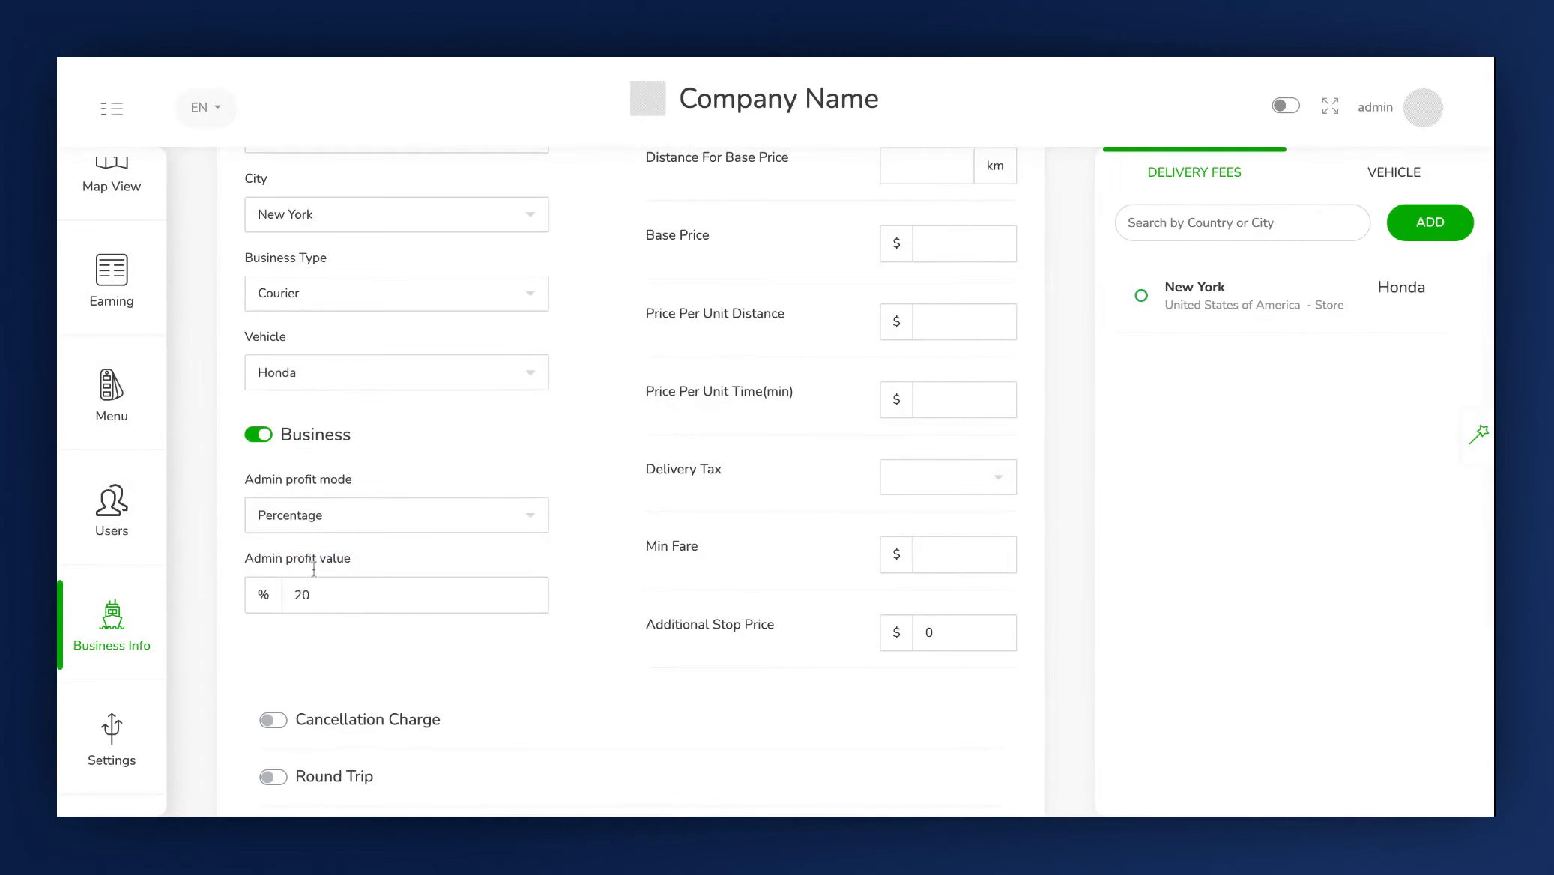
Set the distance for base price to 2 km and the base price to $20.
{"action": "scroll", "coordinate": [612, 506], "scroll_direction": "up", "scroll_amount": 4}
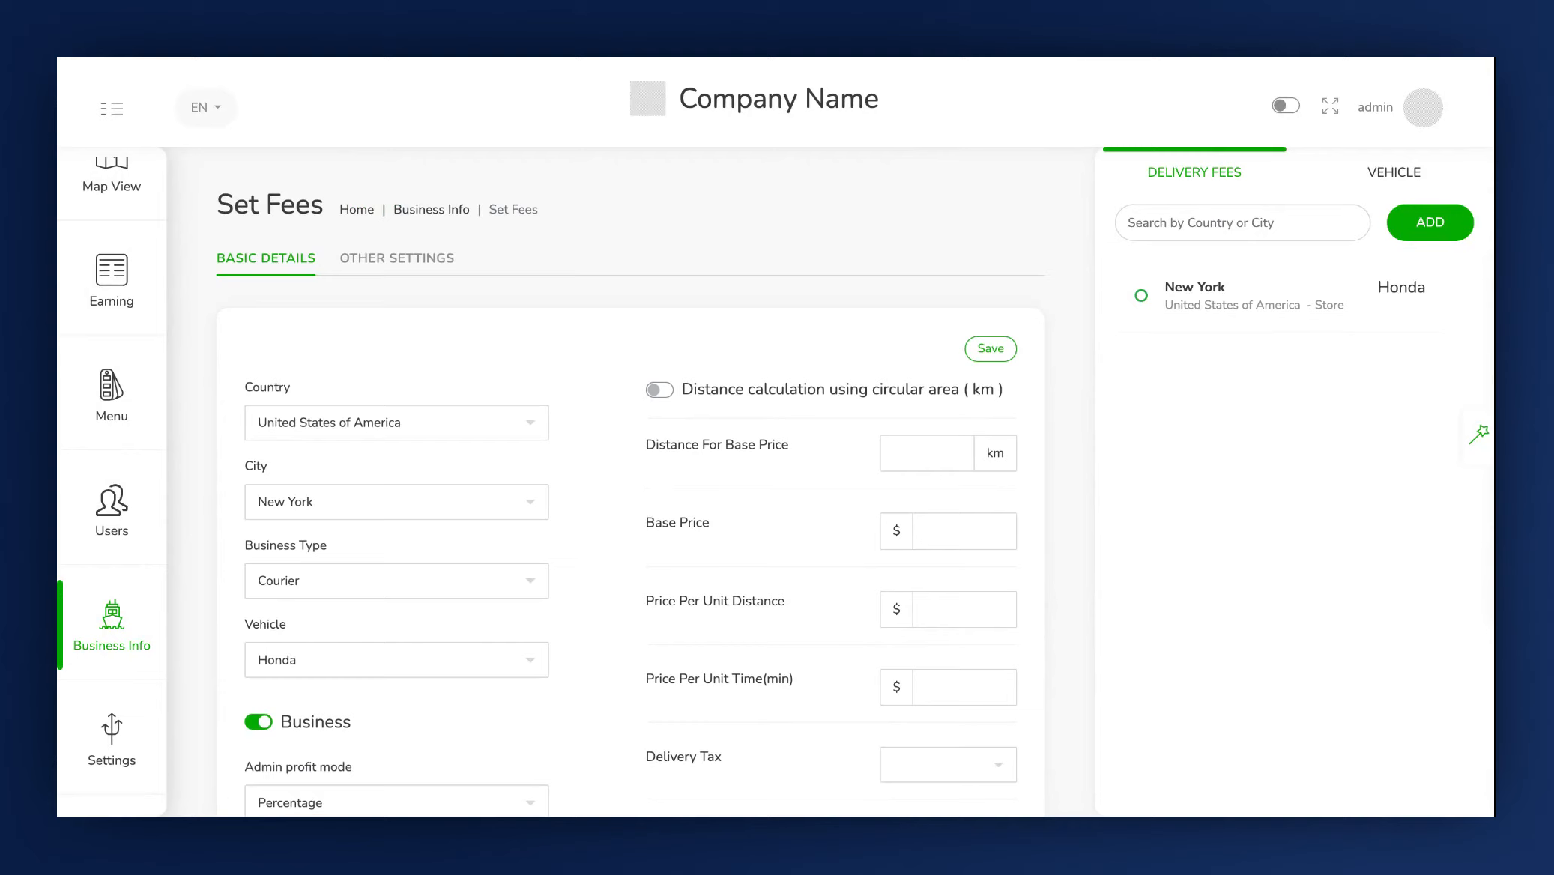
{"action": "scroll", "coordinate": [909, 338], "scroll_direction": "down", "scroll_amount": 2}
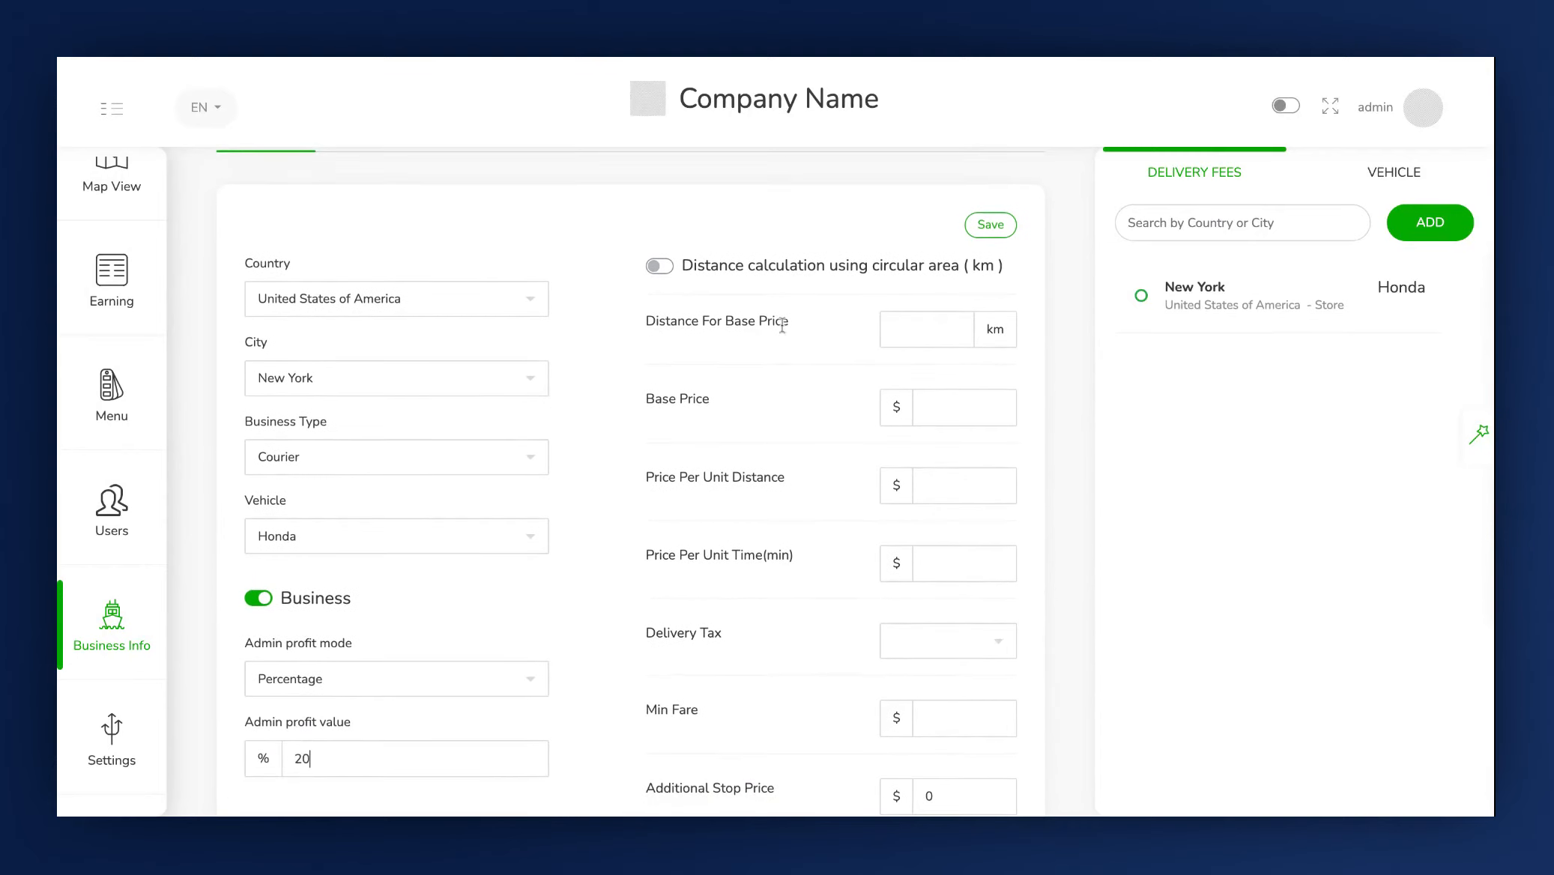
{"action": "left_click", "coordinate": [909, 338]}
{"action": "type", "text": "2"}
{"action": "left_click", "coordinate": [950, 412]}
{"action": "type", "text": "20"}
Set the price per unit distance to $15 and the price per unit time to $1.
{"action": "left_click", "coordinate": [966, 497]}
{"action": "type", "text": "15"}
{"action": "left_click", "coordinate": [949, 569]}
{"action": "type", "text": "1"}
Add VAT 10% as the delivery tax and set the minimum fare to $50.
{"action": "left_click", "coordinate": [918, 641]}
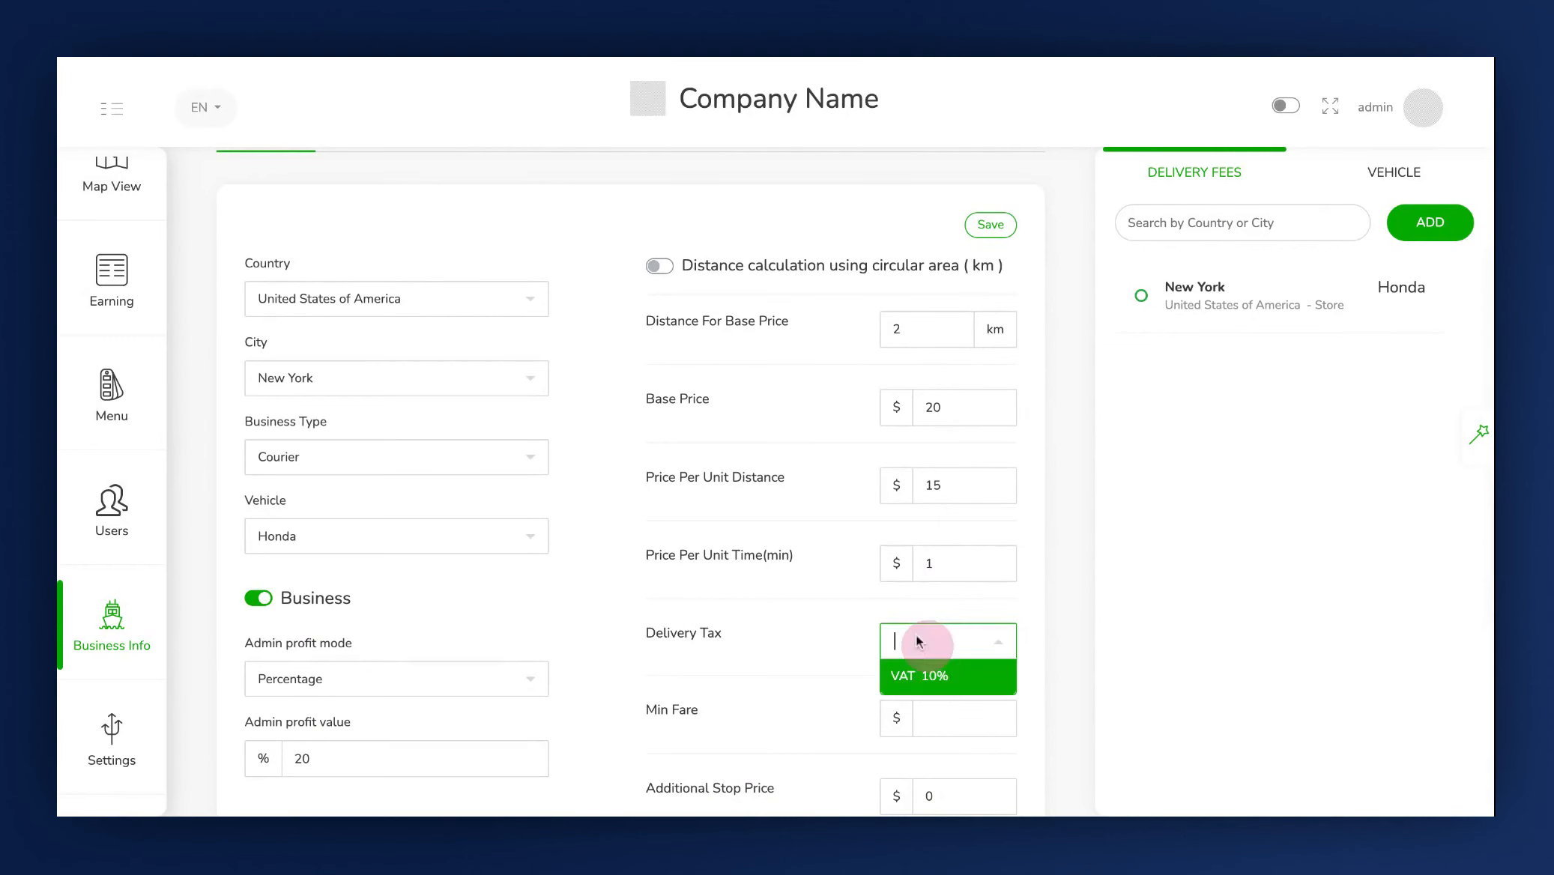
{"action": "left_click", "coordinate": [921, 678]}
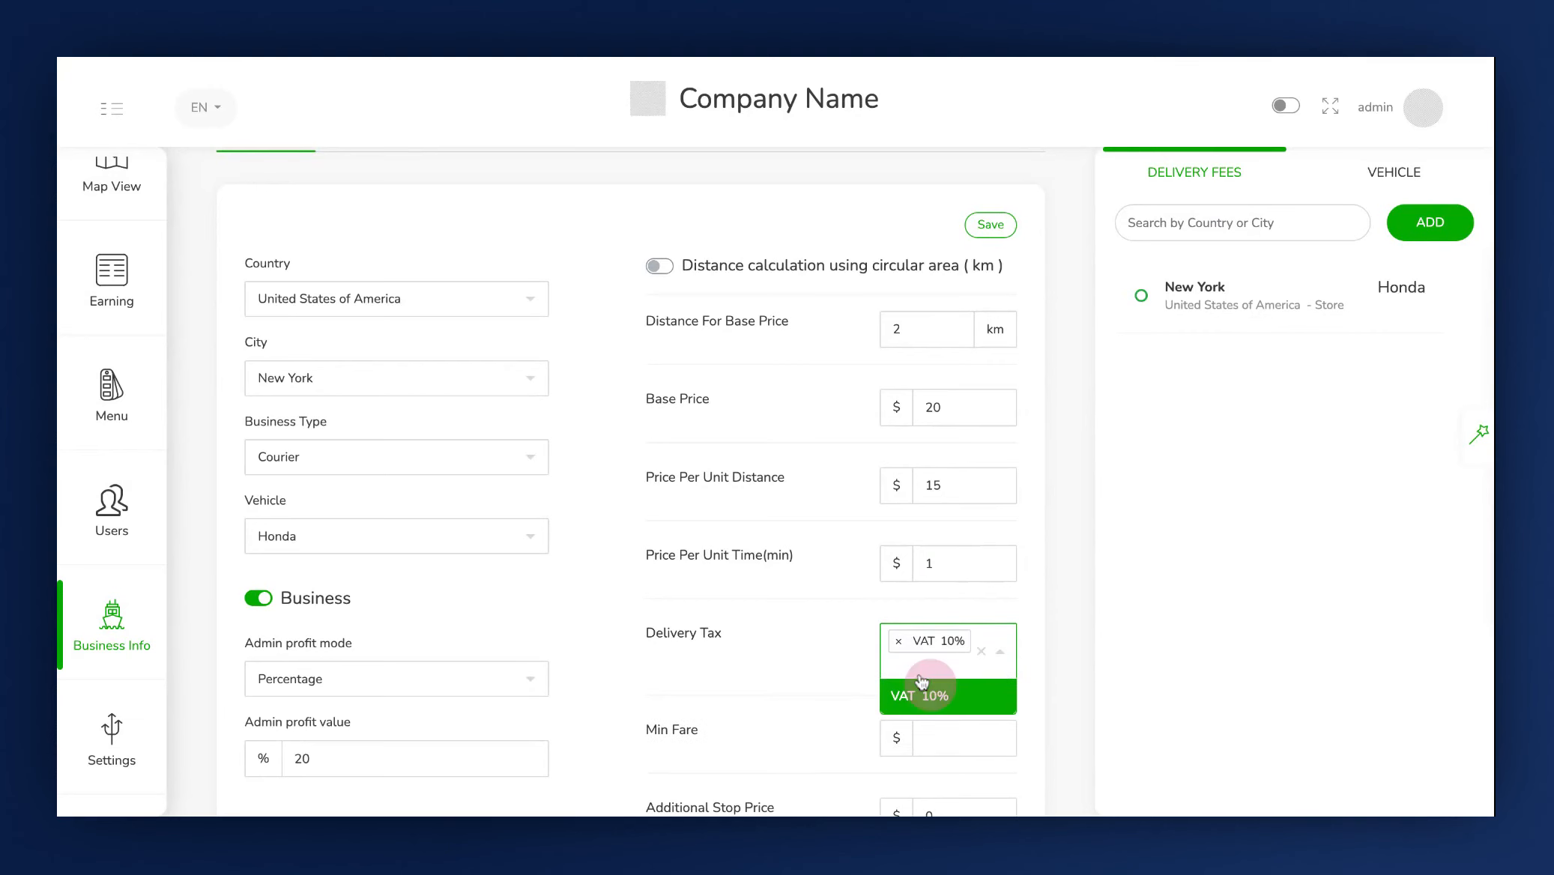
{"action": "scroll", "coordinate": [921, 679], "scroll_direction": "down", "scroll_amount": 2}
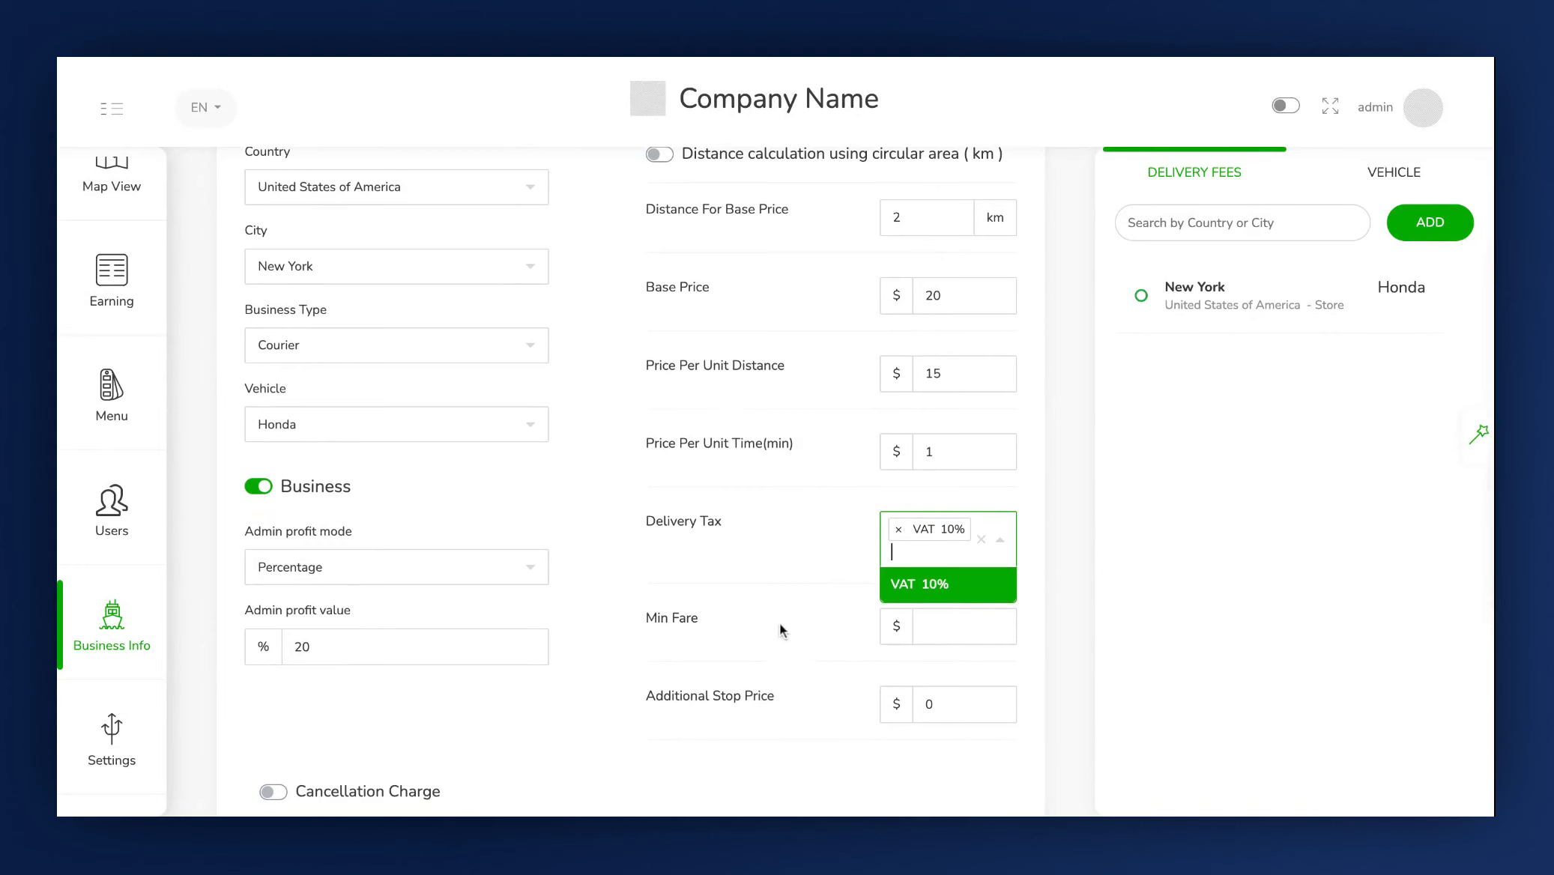
{"action": "left_click", "coordinate": [950, 627]}
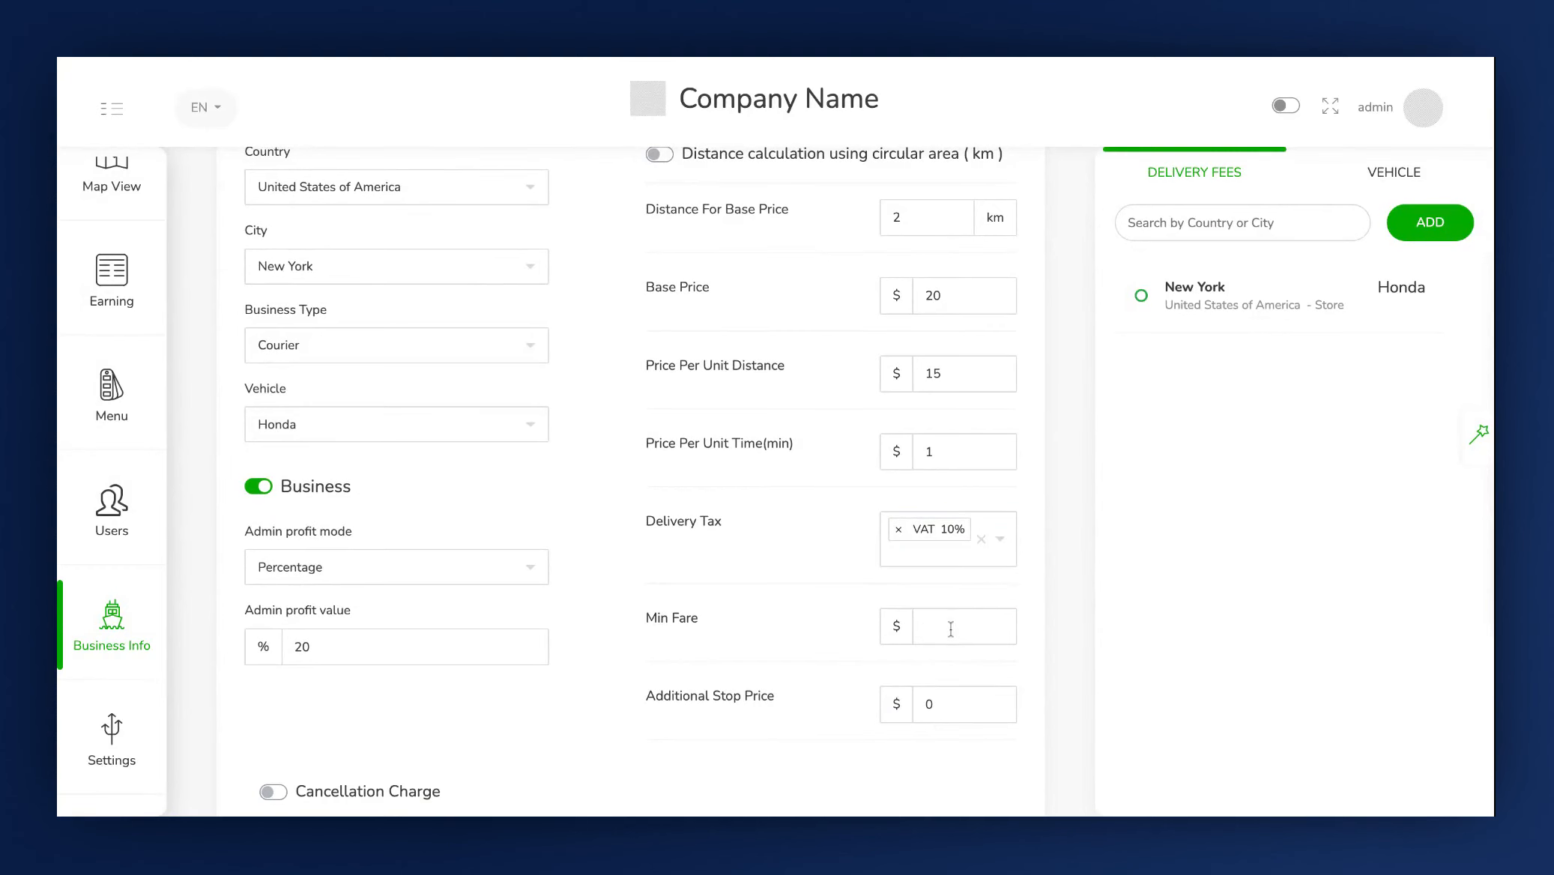
{"action": "type", "text": "50"}
Set the additional stop price to $40.
{"action": "scroll", "coordinate": [808, 720], "scroll_direction": "down", "scroll_amount": 2}
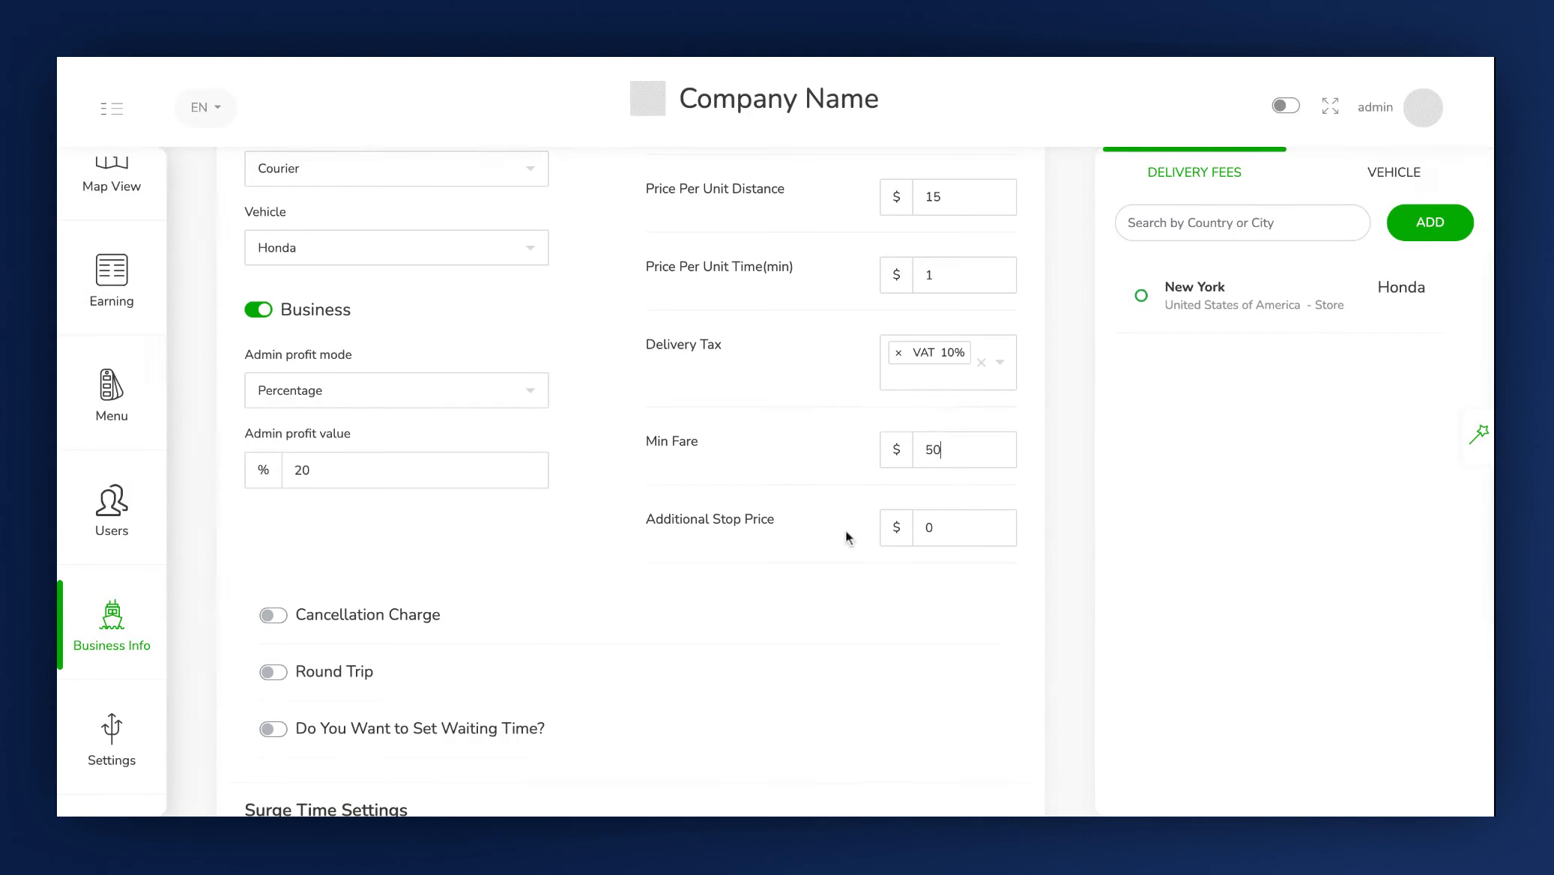
{"action": "left_click", "coordinate": [946, 530]}
{"action": "key", "text": "BackSpace"}
{"action": "type", "text": "40"}
Enable the cancellation charge and set its type to Absolute.
{"action": "scroll", "coordinate": [779, 545], "scroll_direction": "down", "scroll_amount": 1}
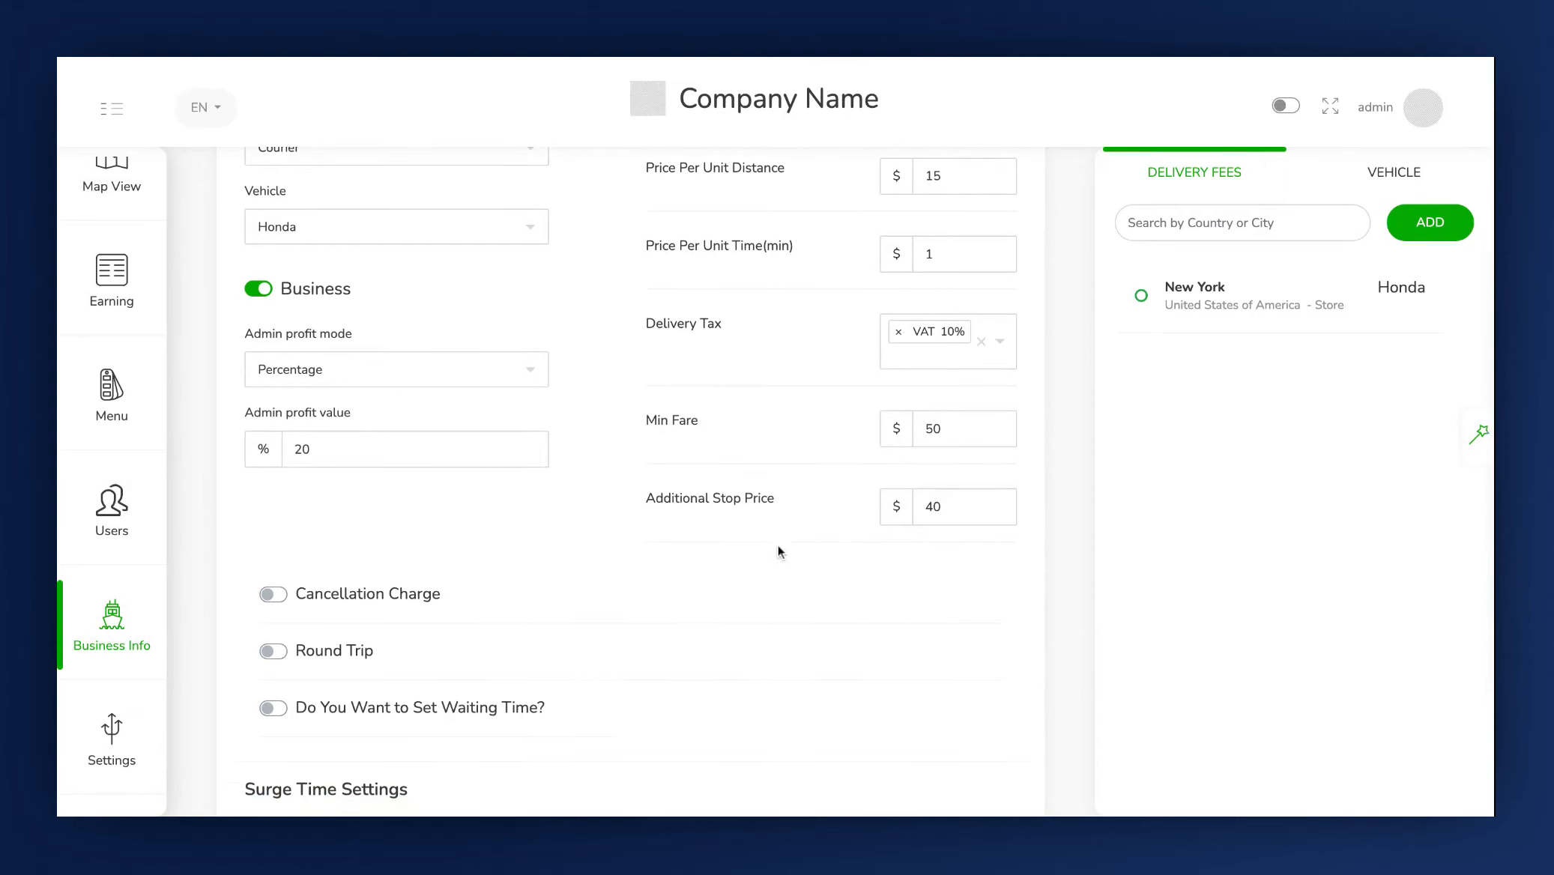
{"action": "scroll", "coordinate": [554, 514], "scroll_direction": "down", "scroll_amount": 3}
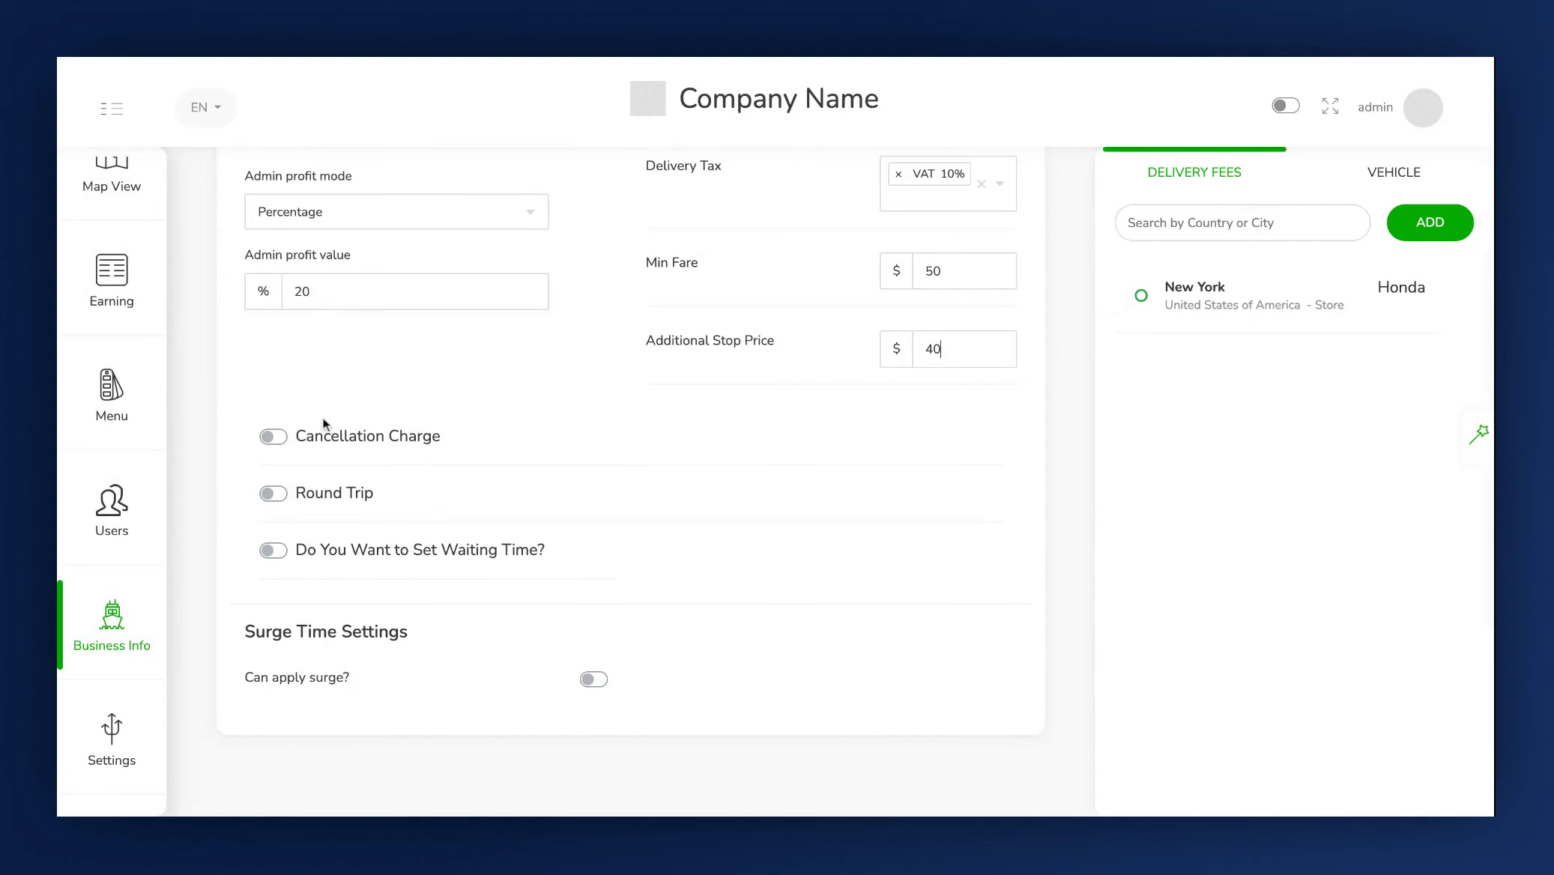
{"action": "left_click", "coordinate": [286, 443]}
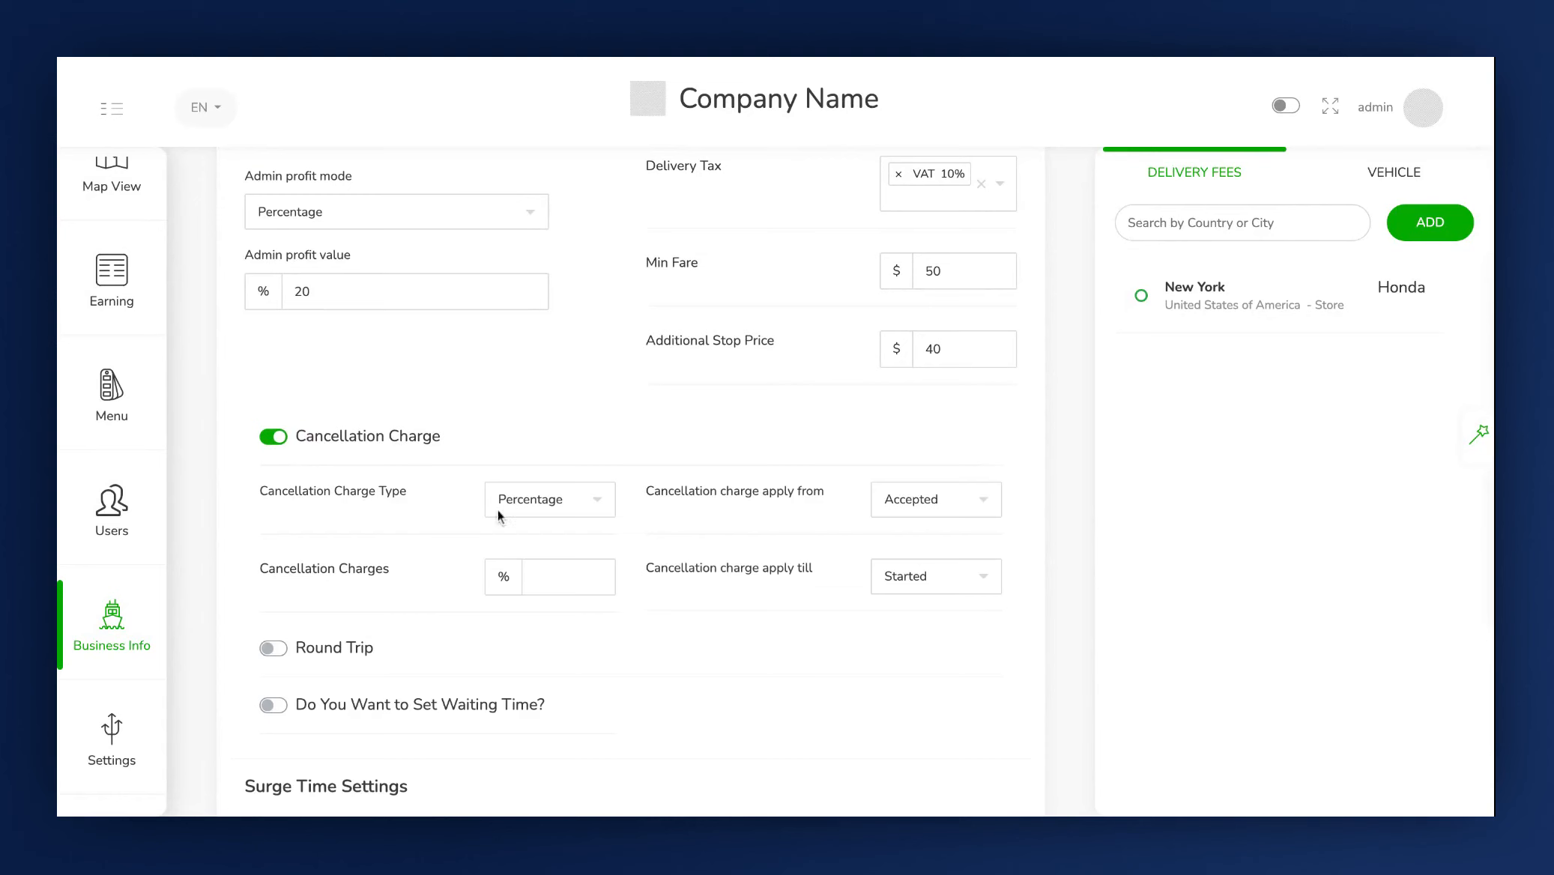
{"action": "left_click", "coordinate": [516, 503]}
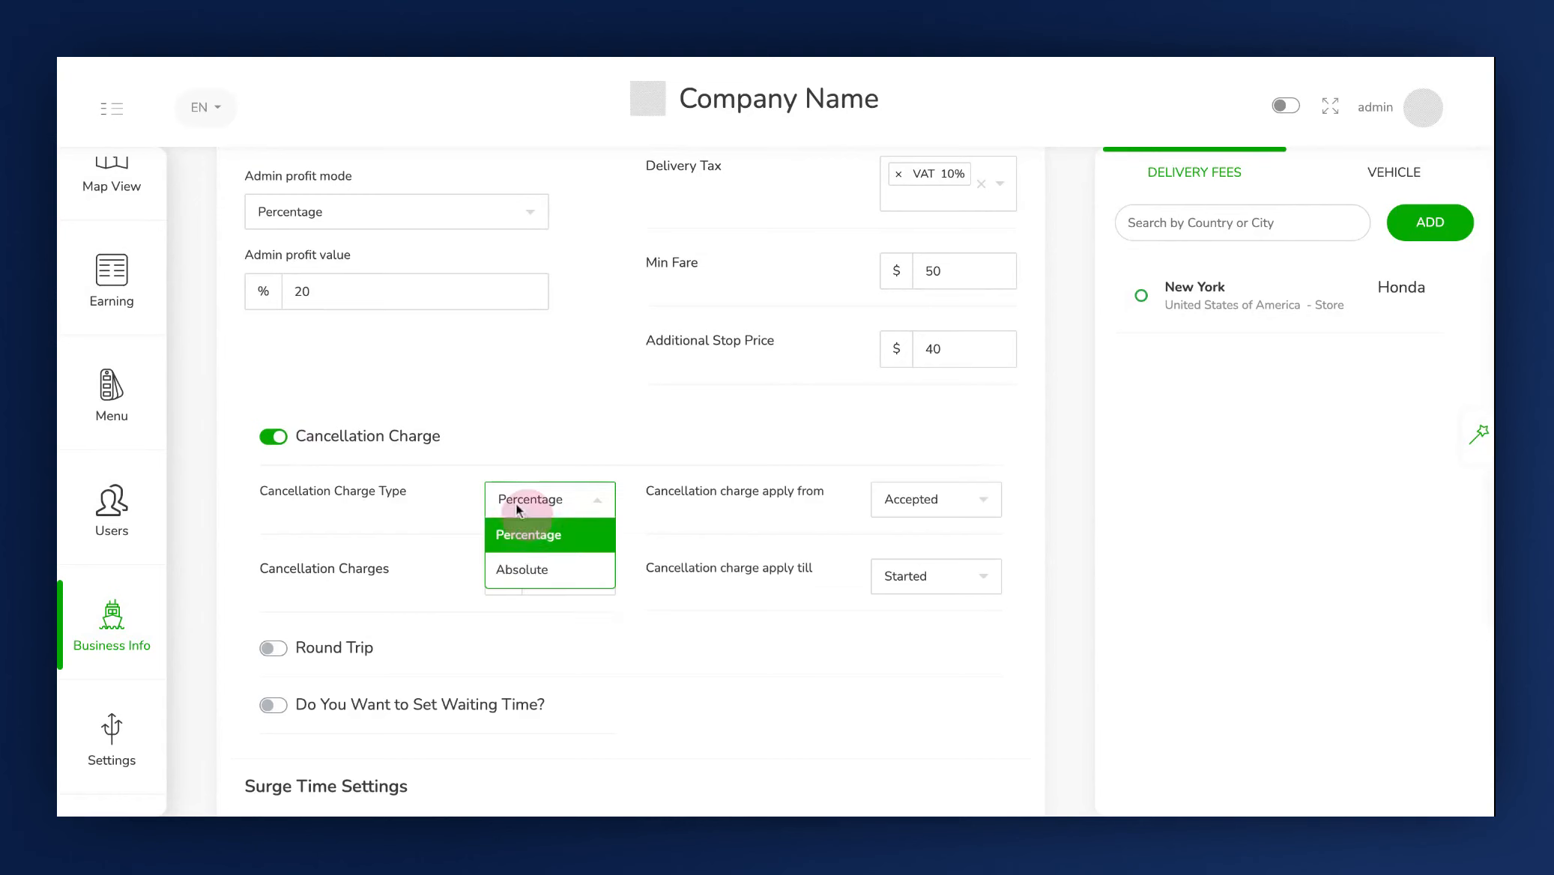
{"action": "left_click", "coordinate": [520, 570]}
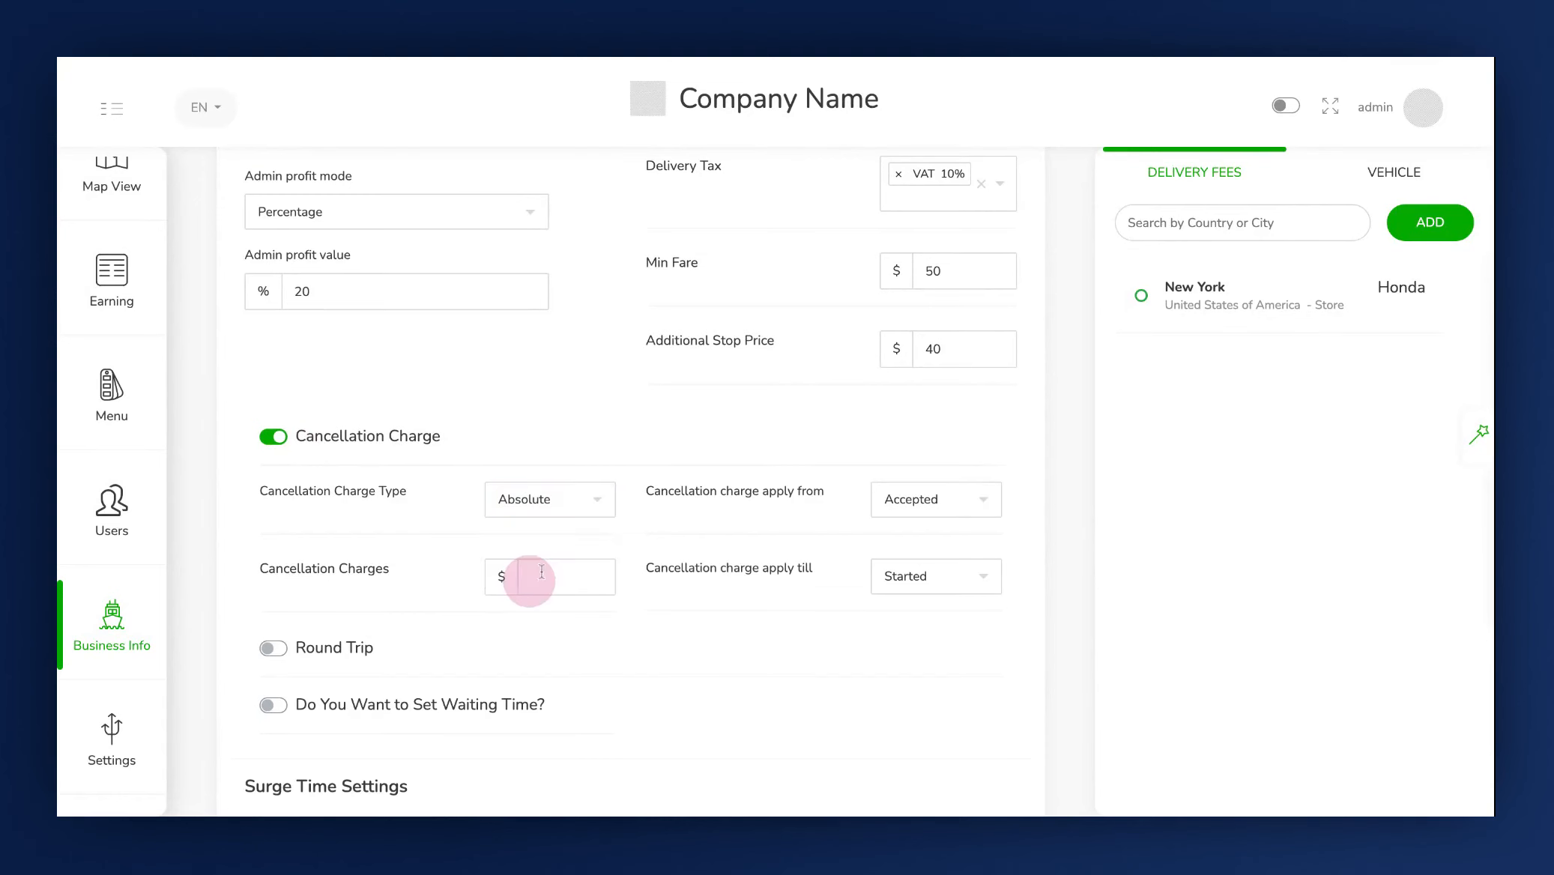
Set the cancellation charges amount to $20.
{"action": "left_click", "coordinate": [549, 576]}
{"action": "type", "text": "20"}
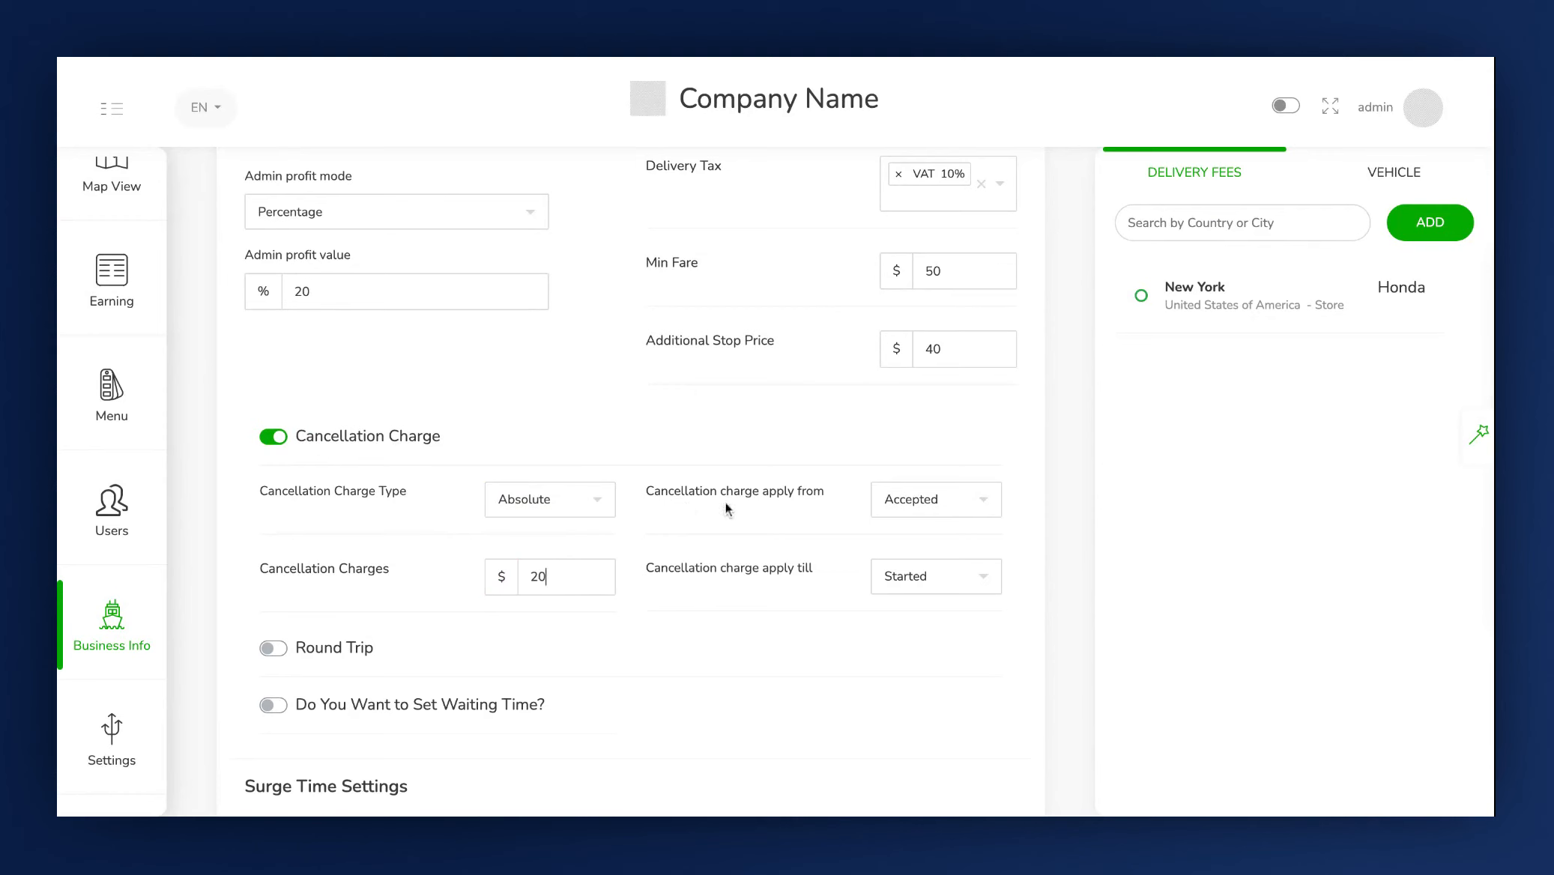
Set the cancellation charge to apply from Accepted until Started.
{"action": "left_click", "coordinate": [907, 504]}
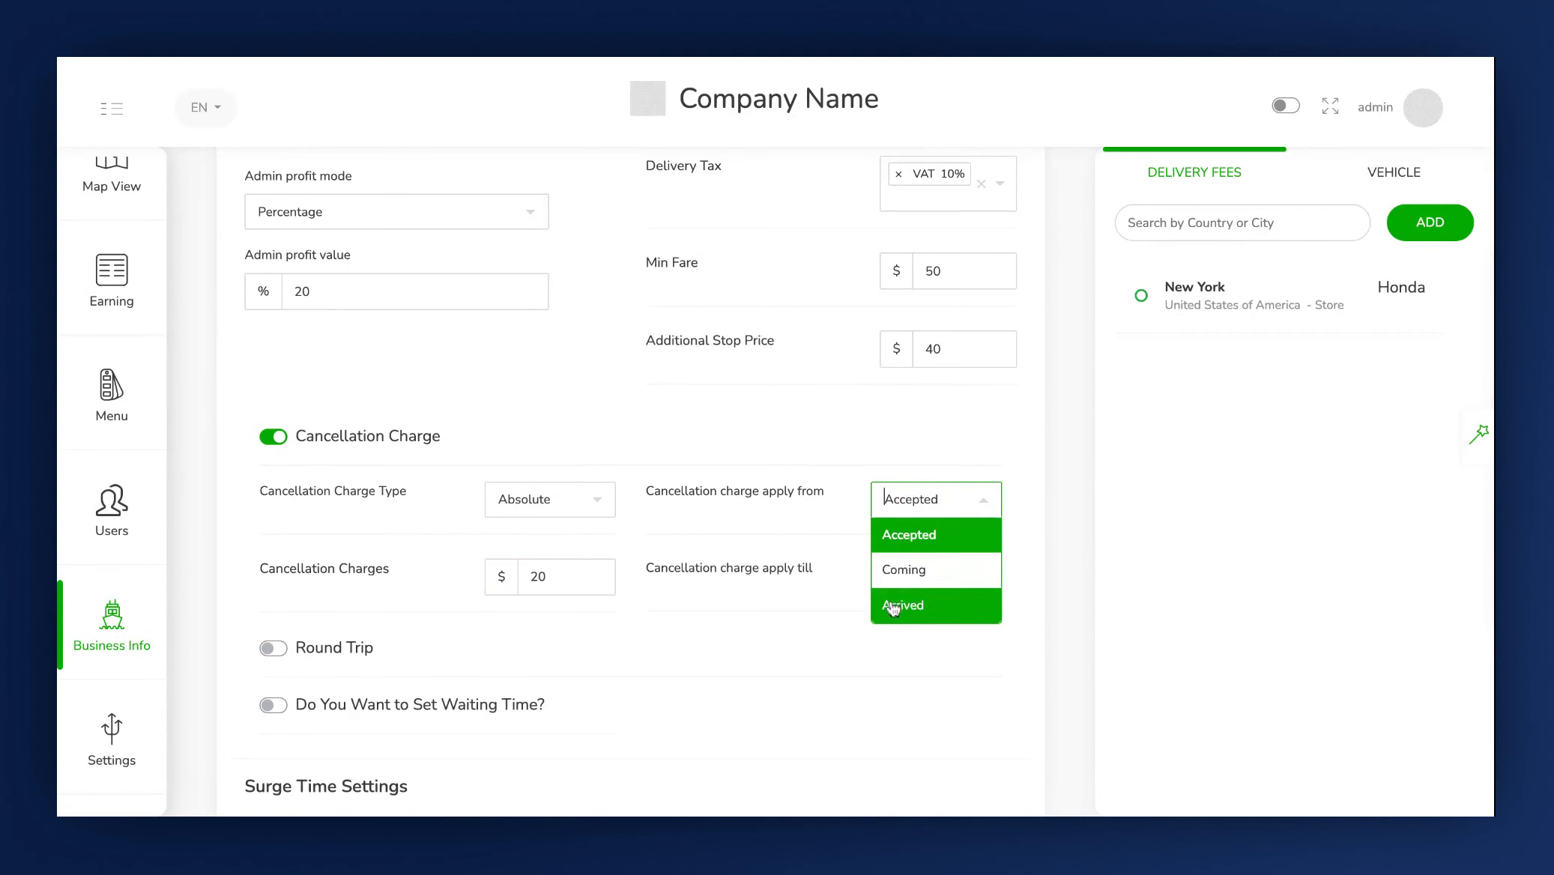
{"action": "left_click", "coordinate": [911, 543]}
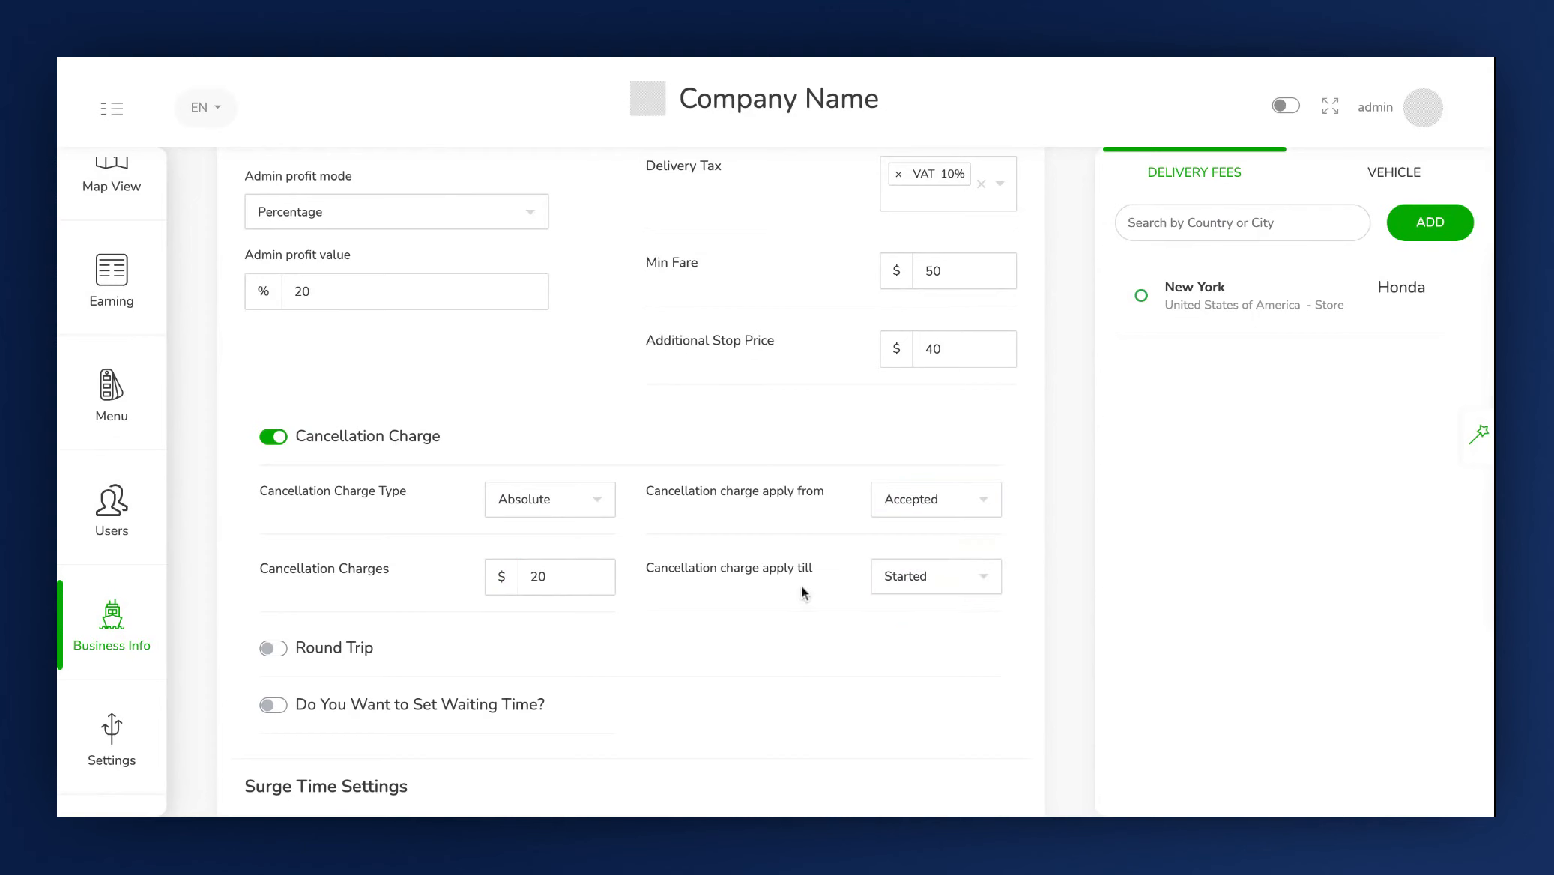
{"action": "left_click", "coordinate": [888, 579]}
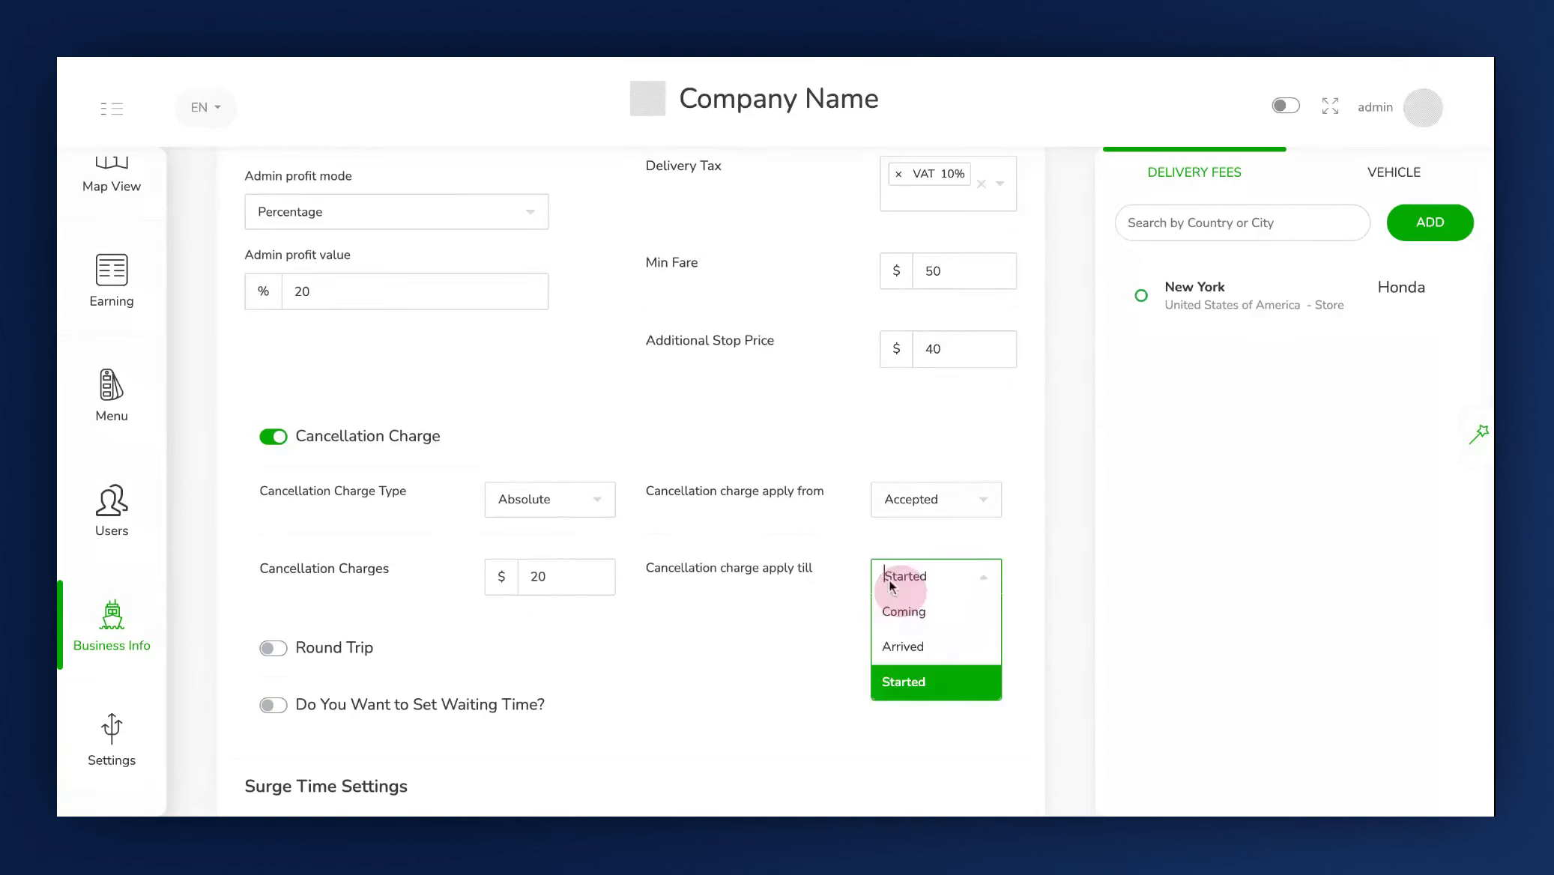
{"action": "left_click", "coordinate": [916, 684]}
Enable Round Trip and set the round trip charge to 50%.
{"action": "scroll", "coordinate": [917, 696], "scroll_direction": "down", "scroll_amount": 1}
{"action": "scroll", "coordinate": [918, 696], "scroll_direction": "down", "scroll_amount": 1}
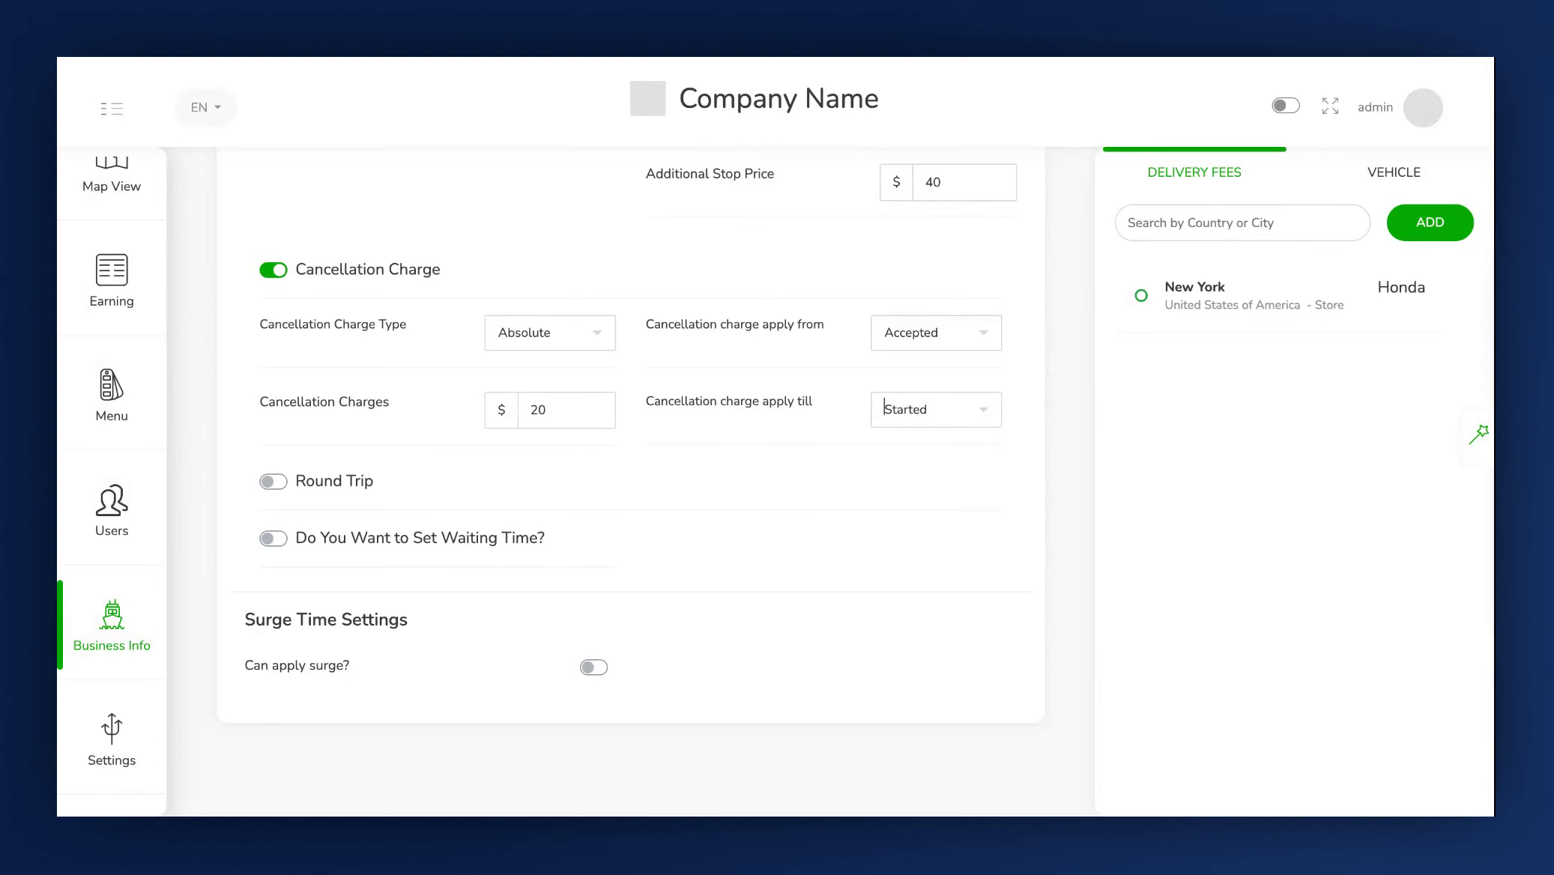
{"action": "left_click", "coordinate": [296, 488]}
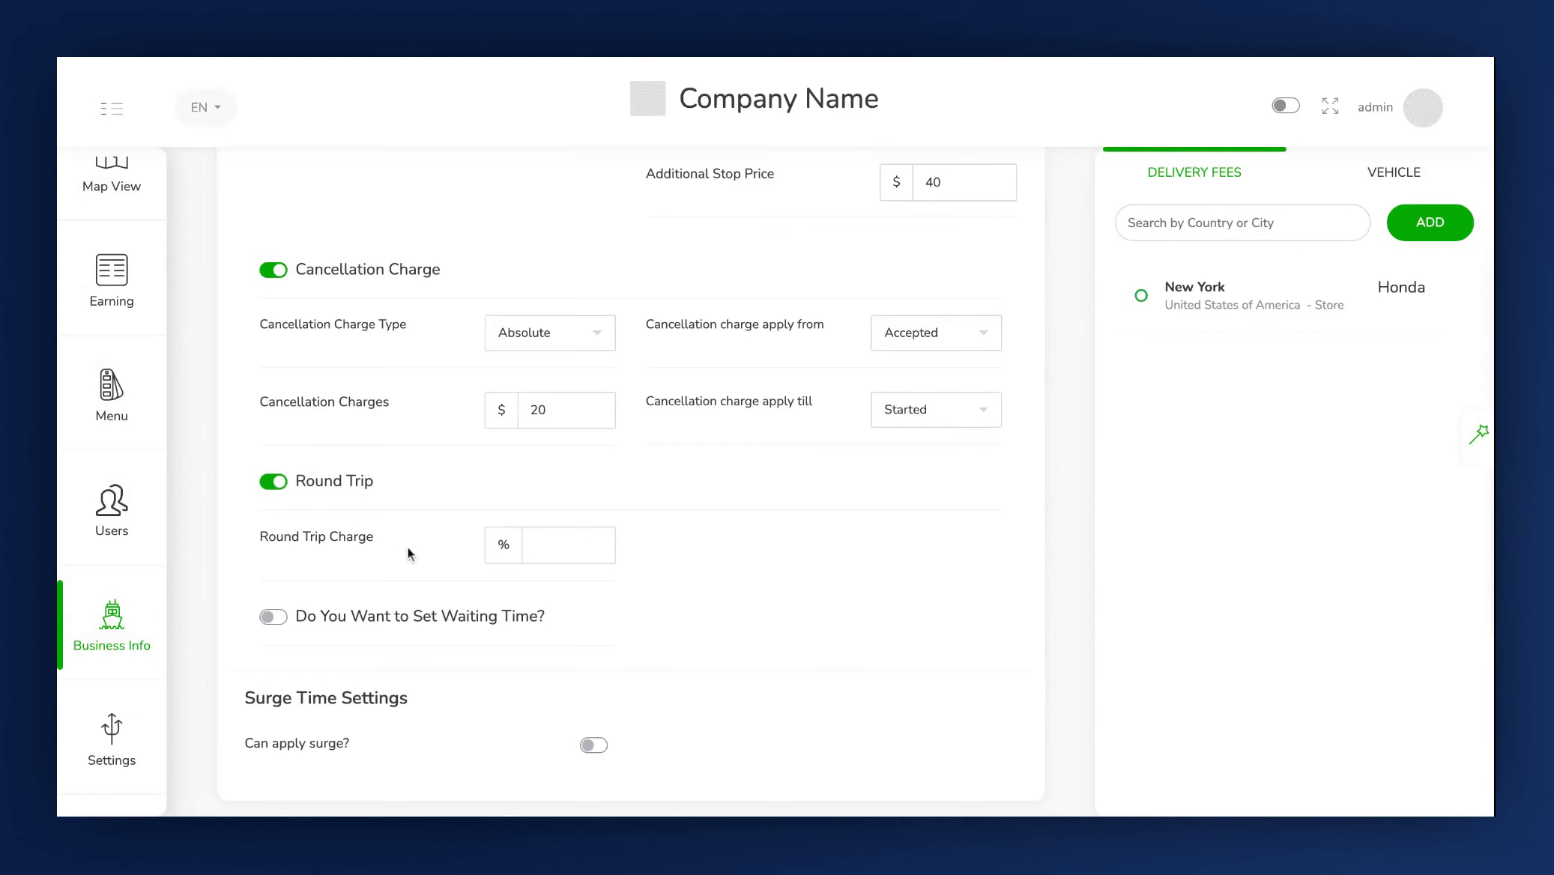
{"action": "left_click", "coordinate": [578, 545]}
{"action": "type", "text": "50"}
{"action": "scroll", "coordinate": [609, 491], "scroll_direction": "down", "scroll_amount": 1}
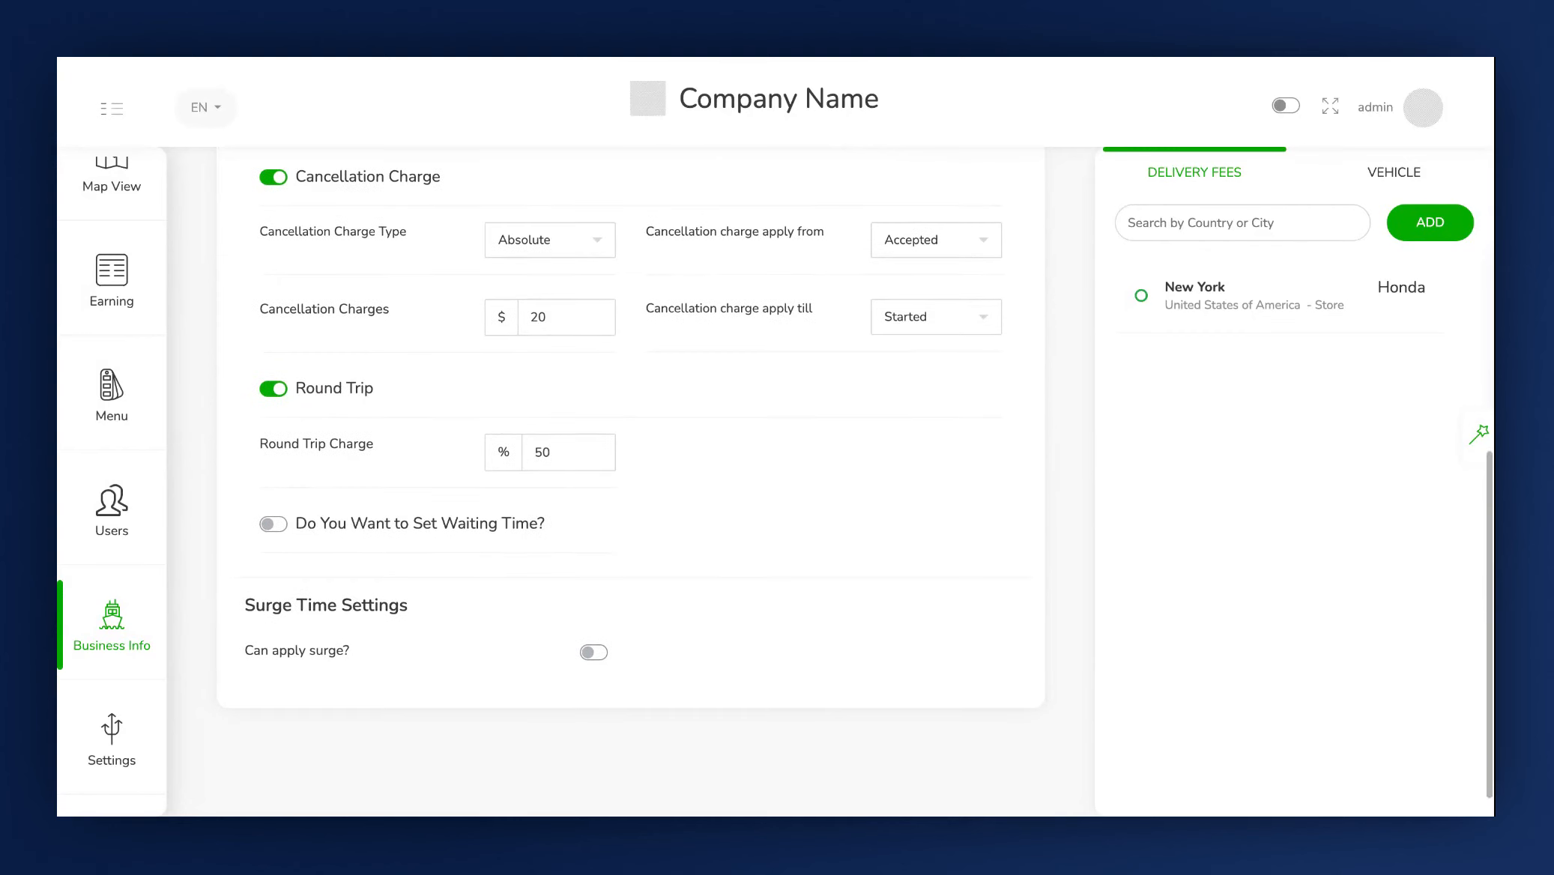
Enable the waiting time setting and apply the waiting time setting for every stop.
{"action": "left_click", "coordinate": [537, 532]}
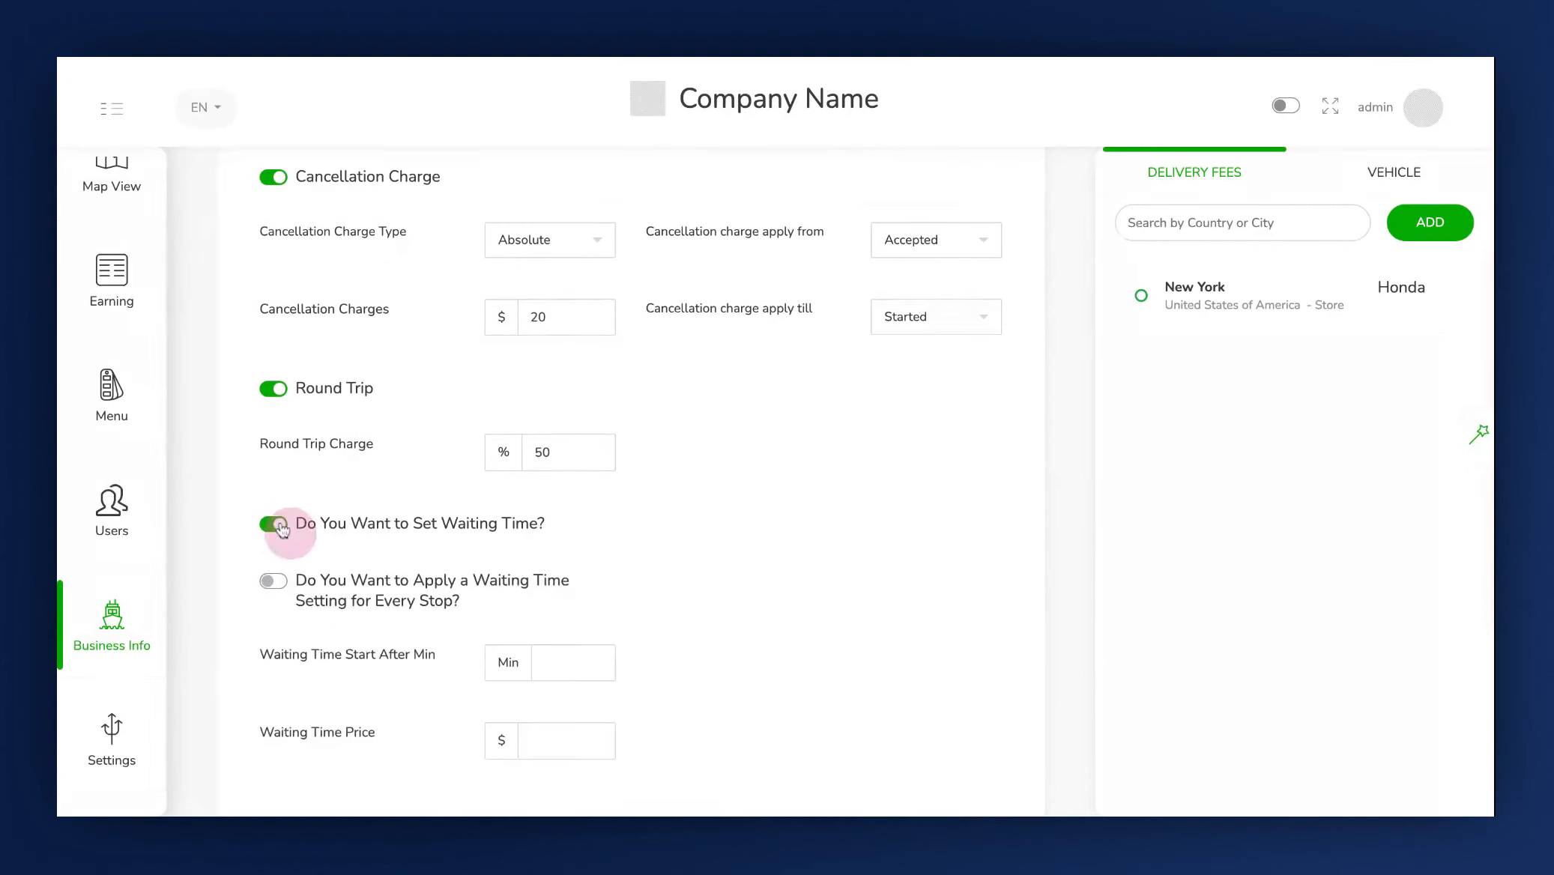
{"action": "scroll", "coordinate": [396, 548], "scroll_direction": "down", "scroll_amount": 1}
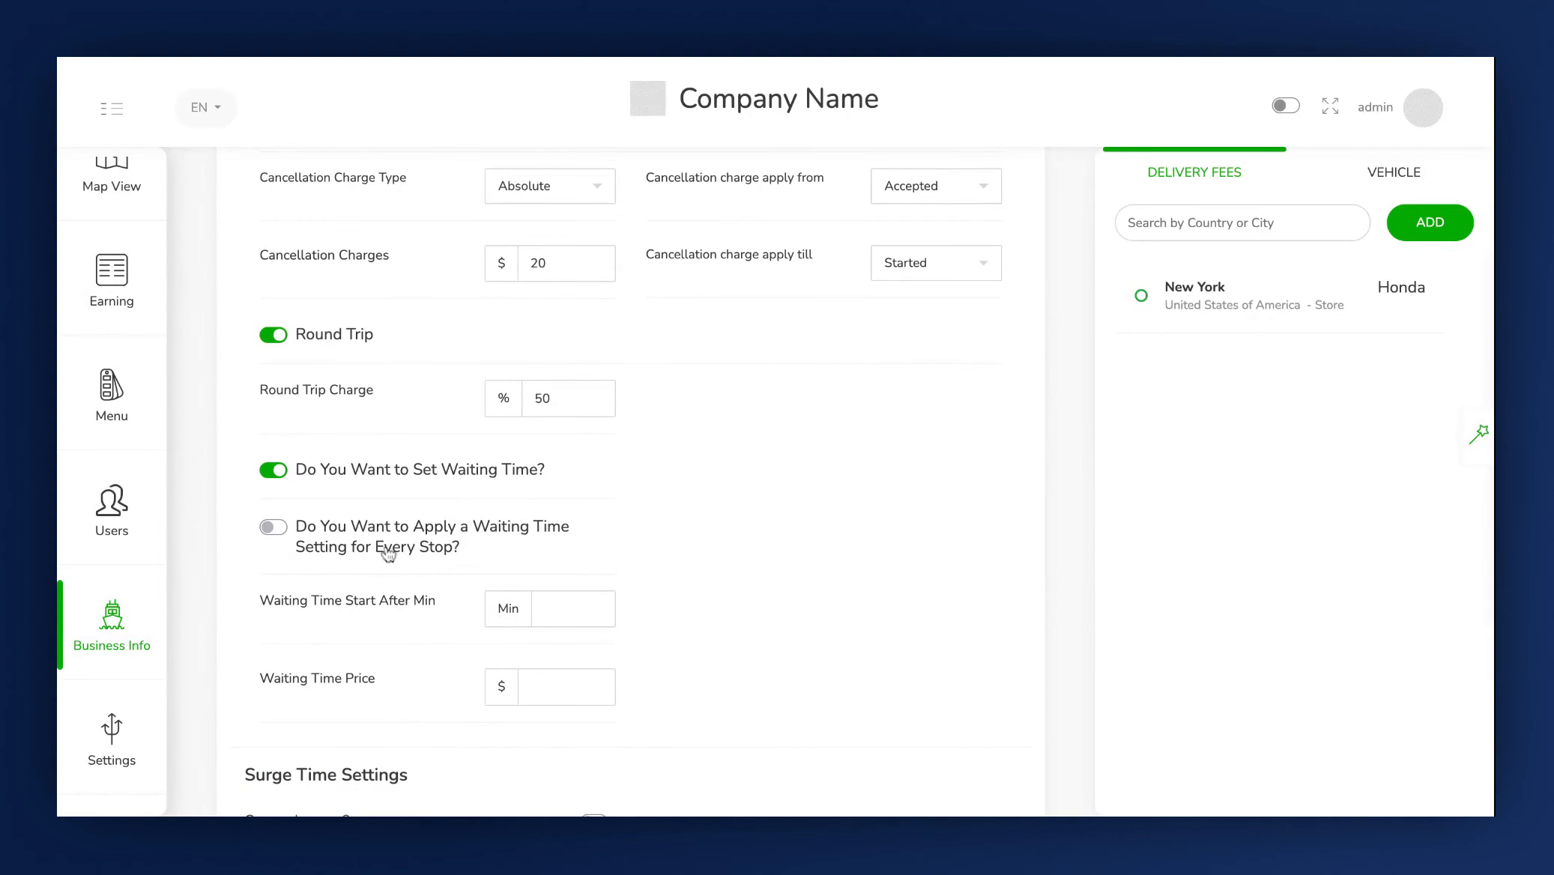
{"action": "left_click", "coordinate": [274, 529]}
Set the waiting time to start after 5 minutes with a waiting time price of $30.
{"action": "left_click", "coordinate": [552, 609]}
{"action": "left_click", "coordinate": [535, 684]}
{"action": "type", "text": "30"}
Enable surge pricing and turn on applying surge at night time.
{"action": "scroll", "coordinate": [671, 679], "scroll_direction": "down", "scroll_amount": 3}
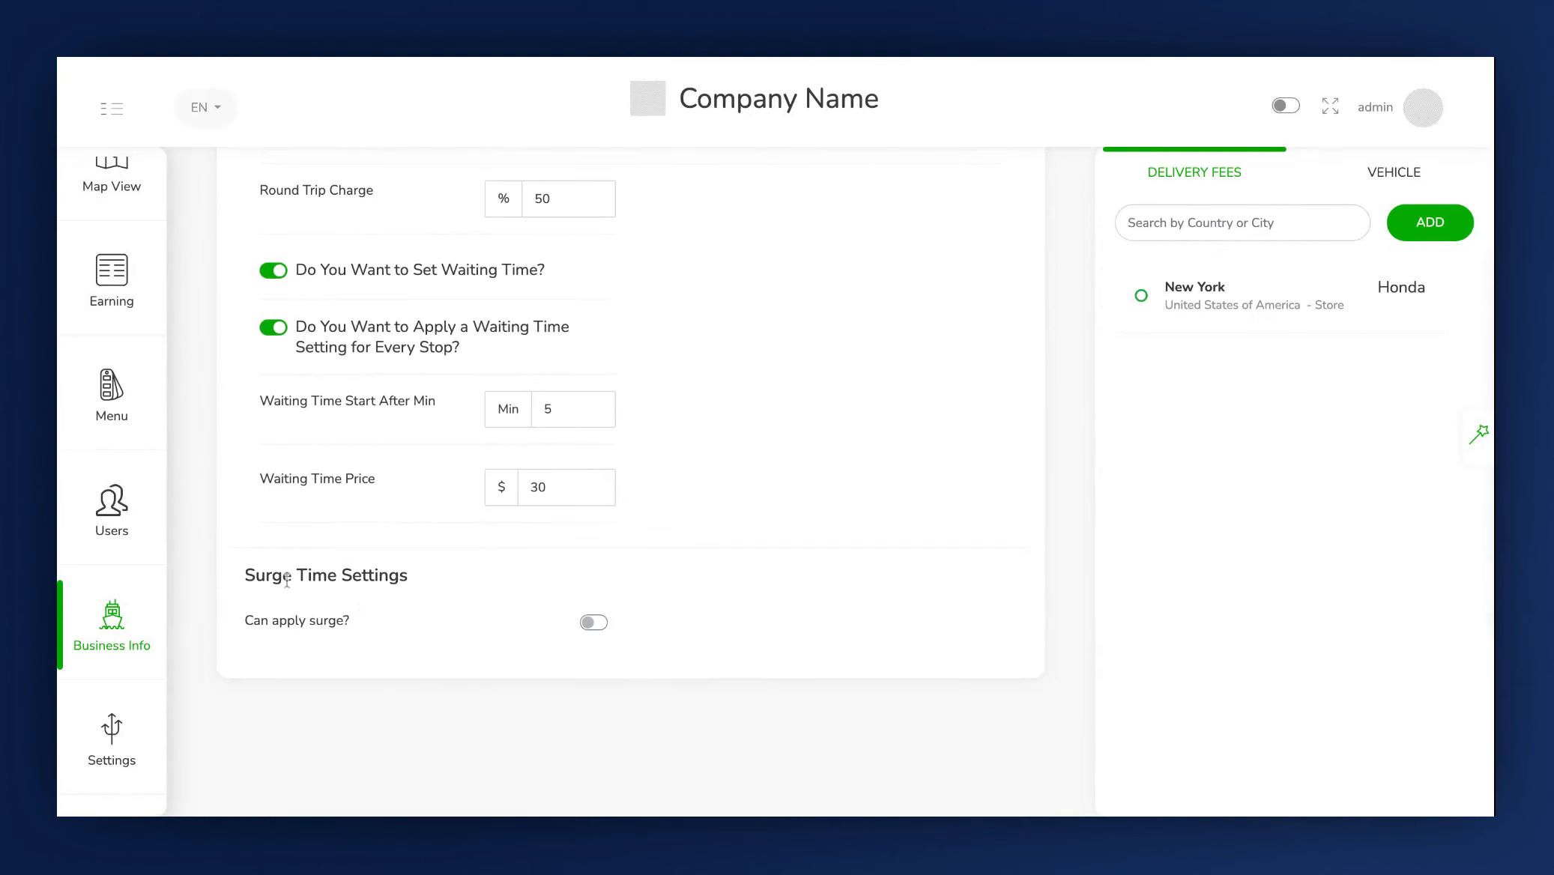
{"action": "left_click", "coordinate": [594, 622]}
{"action": "scroll", "coordinate": [594, 622], "scroll_direction": "down", "scroll_amount": 1}
{"action": "scroll", "coordinate": [645, 561], "scroll_direction": "down", "scroll_amount": 2}
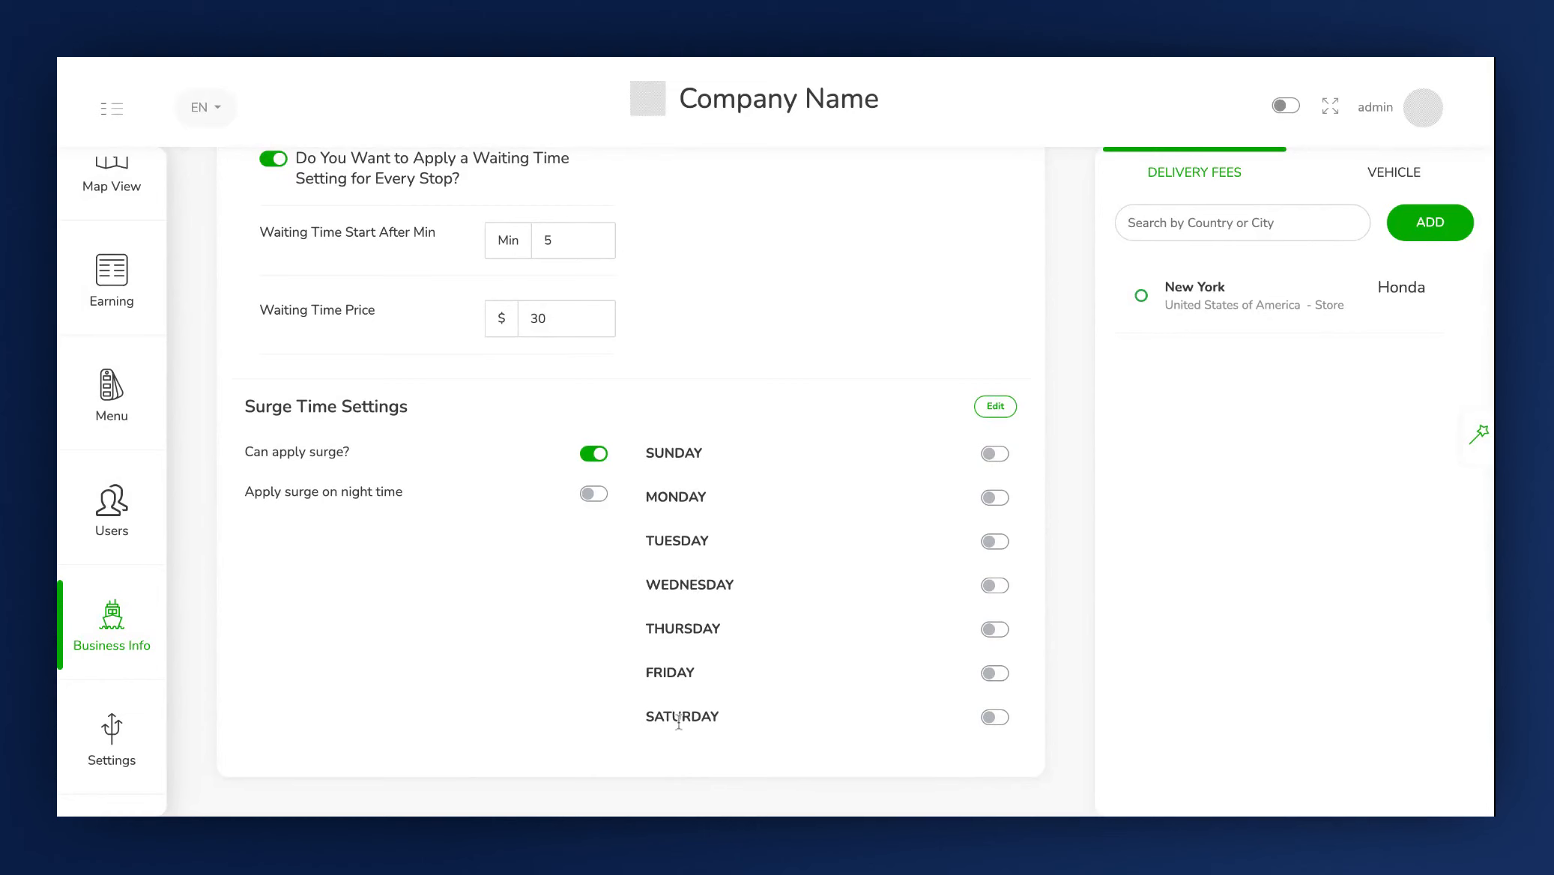
{"action": "left_click", "coordinate": [999, 460]}
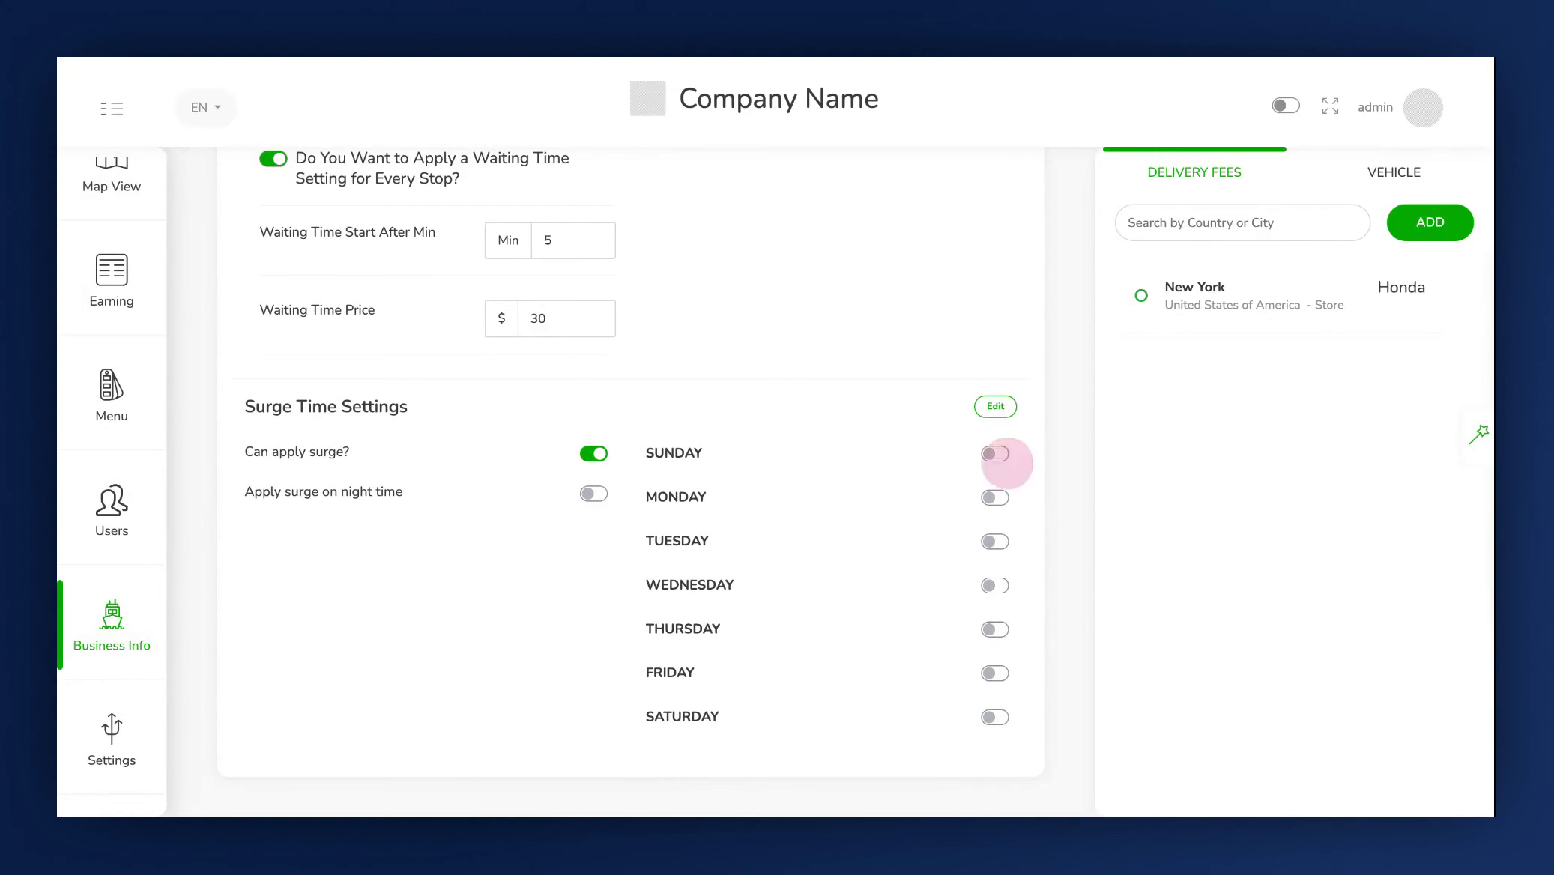
{"action": "left_click", "coordinate": [594, 494]}
Set the night surge price to 2.
{"action": "scroll", "coordinate": [597, 494], "scroll_direction": "down", "scroll_amount": 2}
{"action": "left_click", "coordinate": [993, 297]}
{"action": "left_click", "coordinate": [562, 385]}
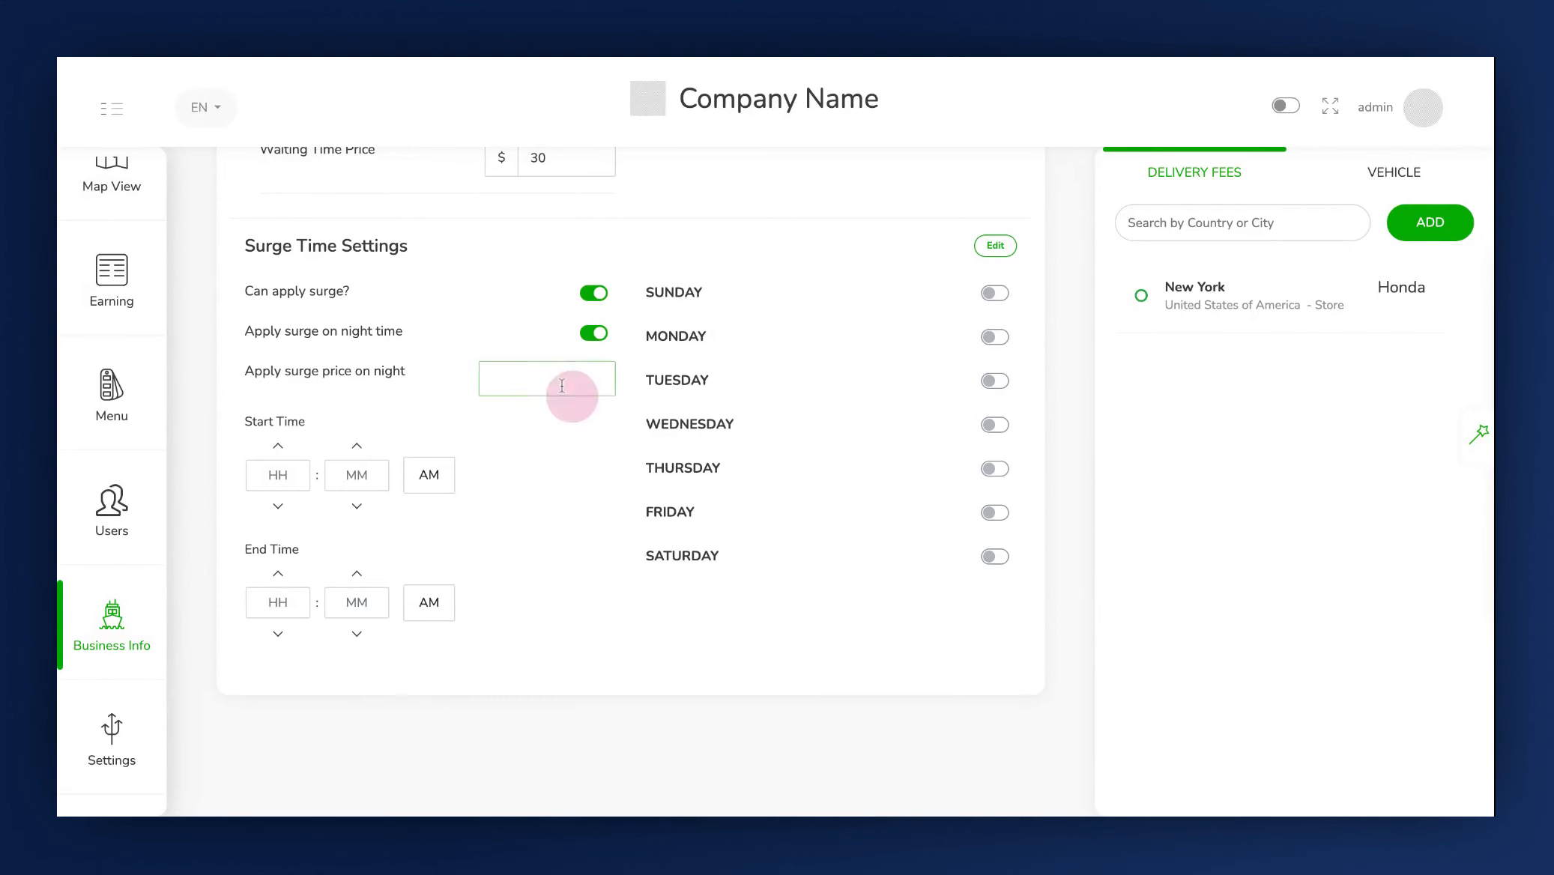
{"action": "type", "text": "2"}
{"action": "left_click", "coordinate": [285, 472]}
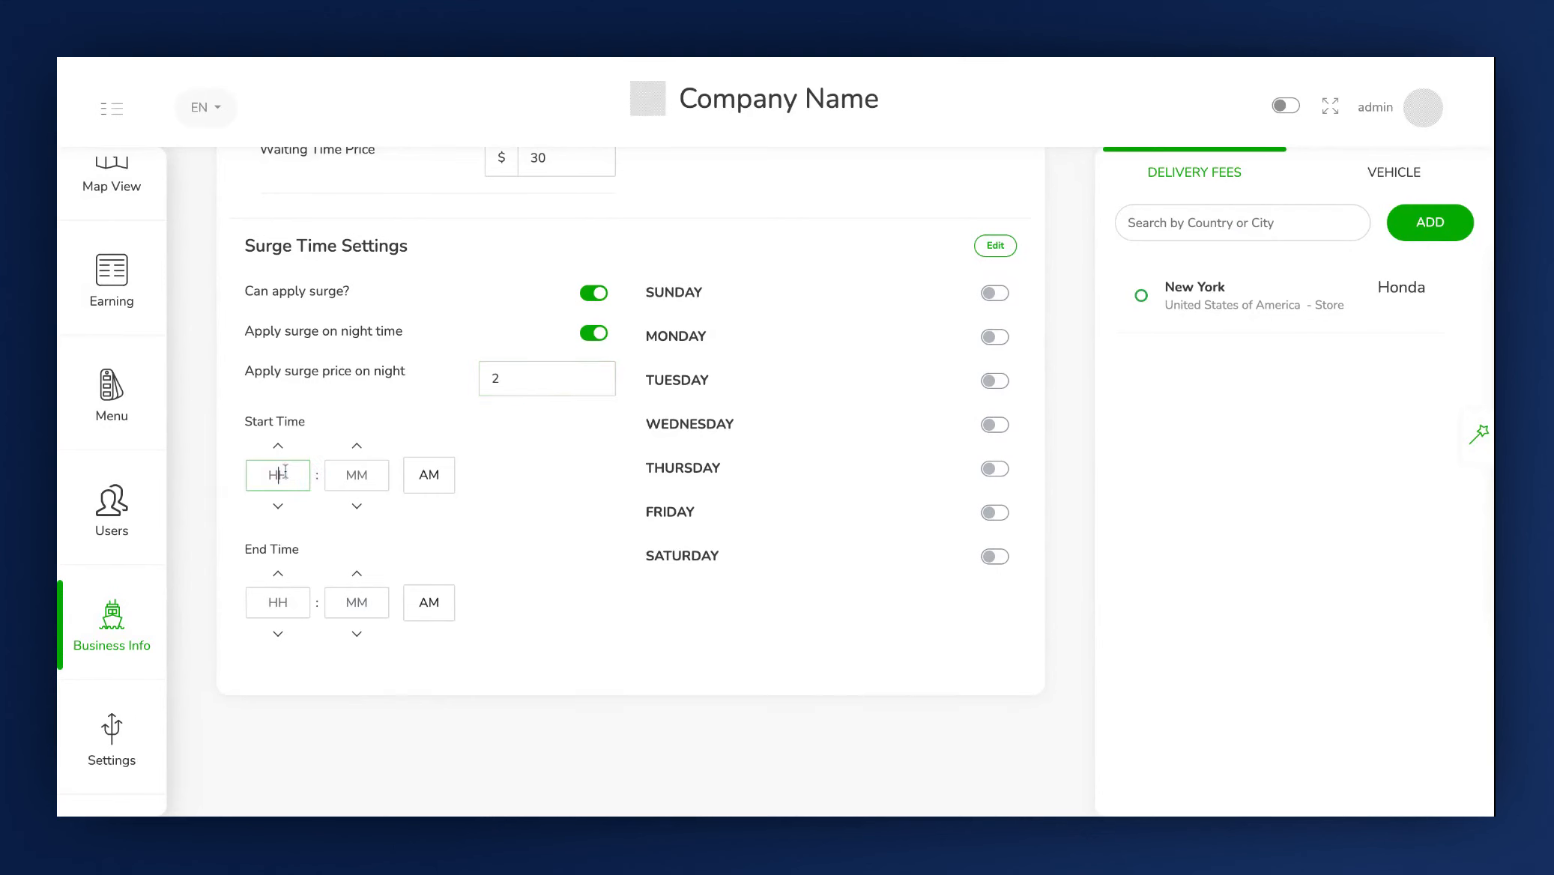
Check the Other Settings zone to zone pricing, return to Basic Details and save the delivery fee configuration.
{"action": "scroll", "coordinate": [300, 585], "scroll_direction": "down", "scroll_amount": 1}
{"action": "scroll", "coordinate": [300, 584], "scroll_direction": "up", "scroll_amount": 2}
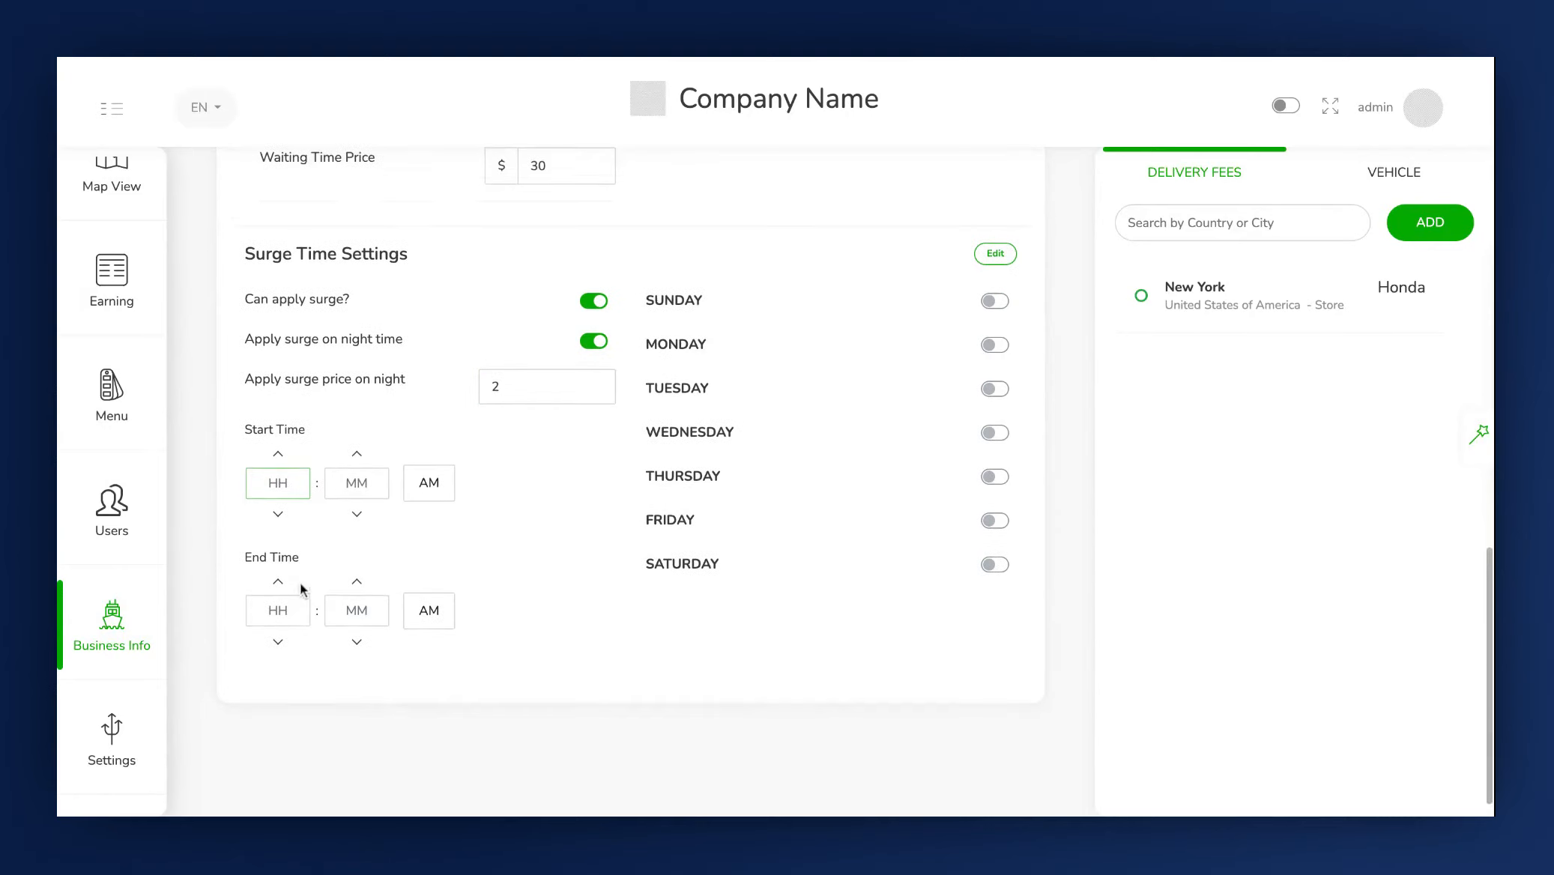
{"action": "scroll", "coordinate": [604, 379], "scroll_direction": "up", "scroll_amount": 15}
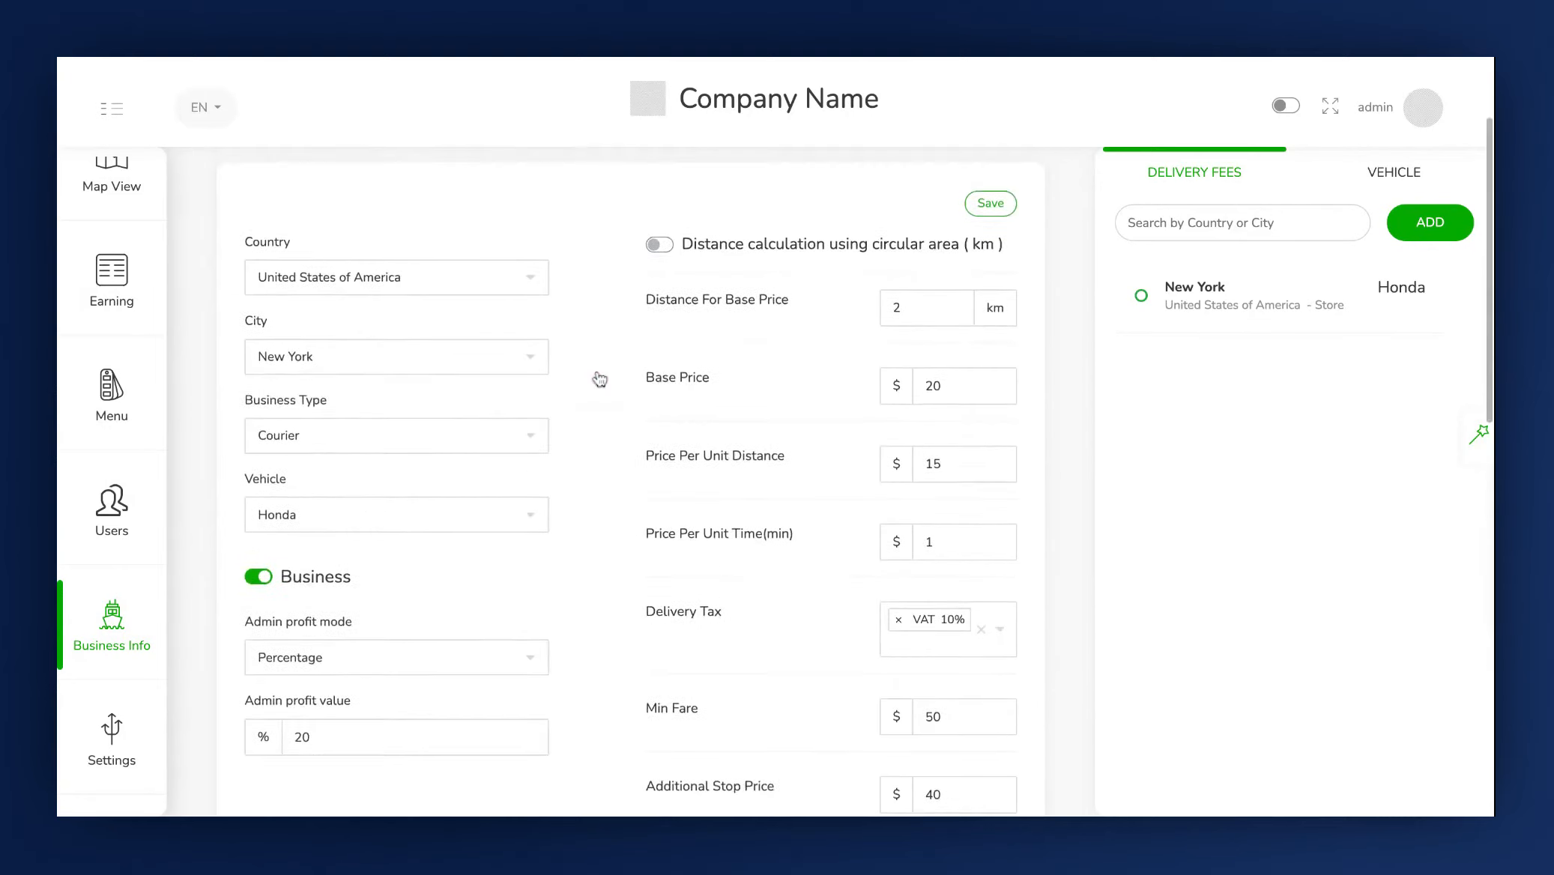
{"action": "left_click", "coordinate": [401, 176]}
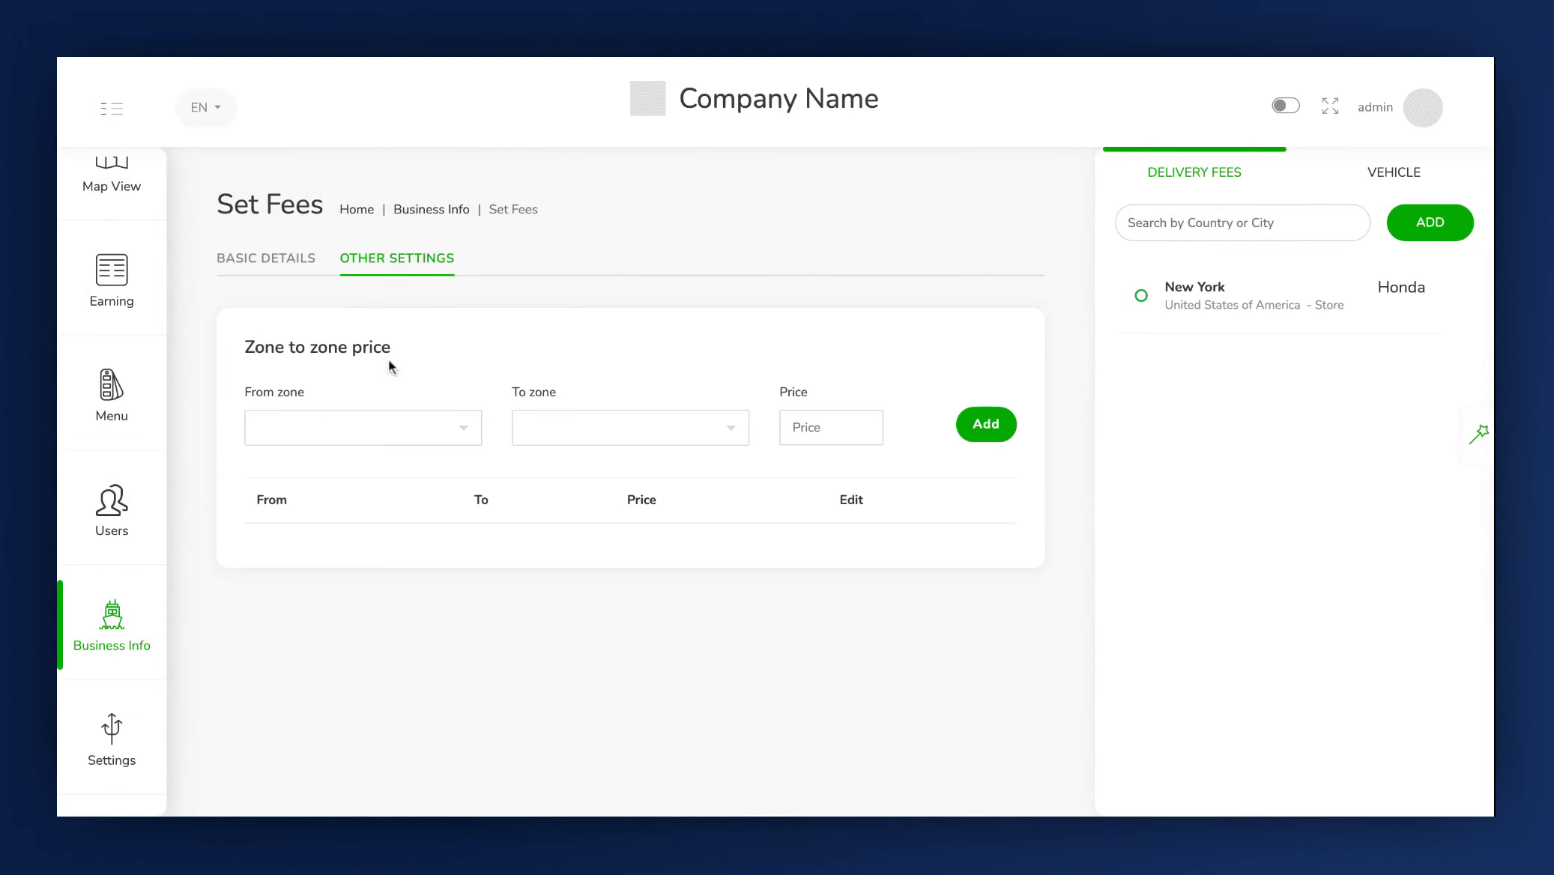
{"action": "left_click", "coordinate": [308, 262]}
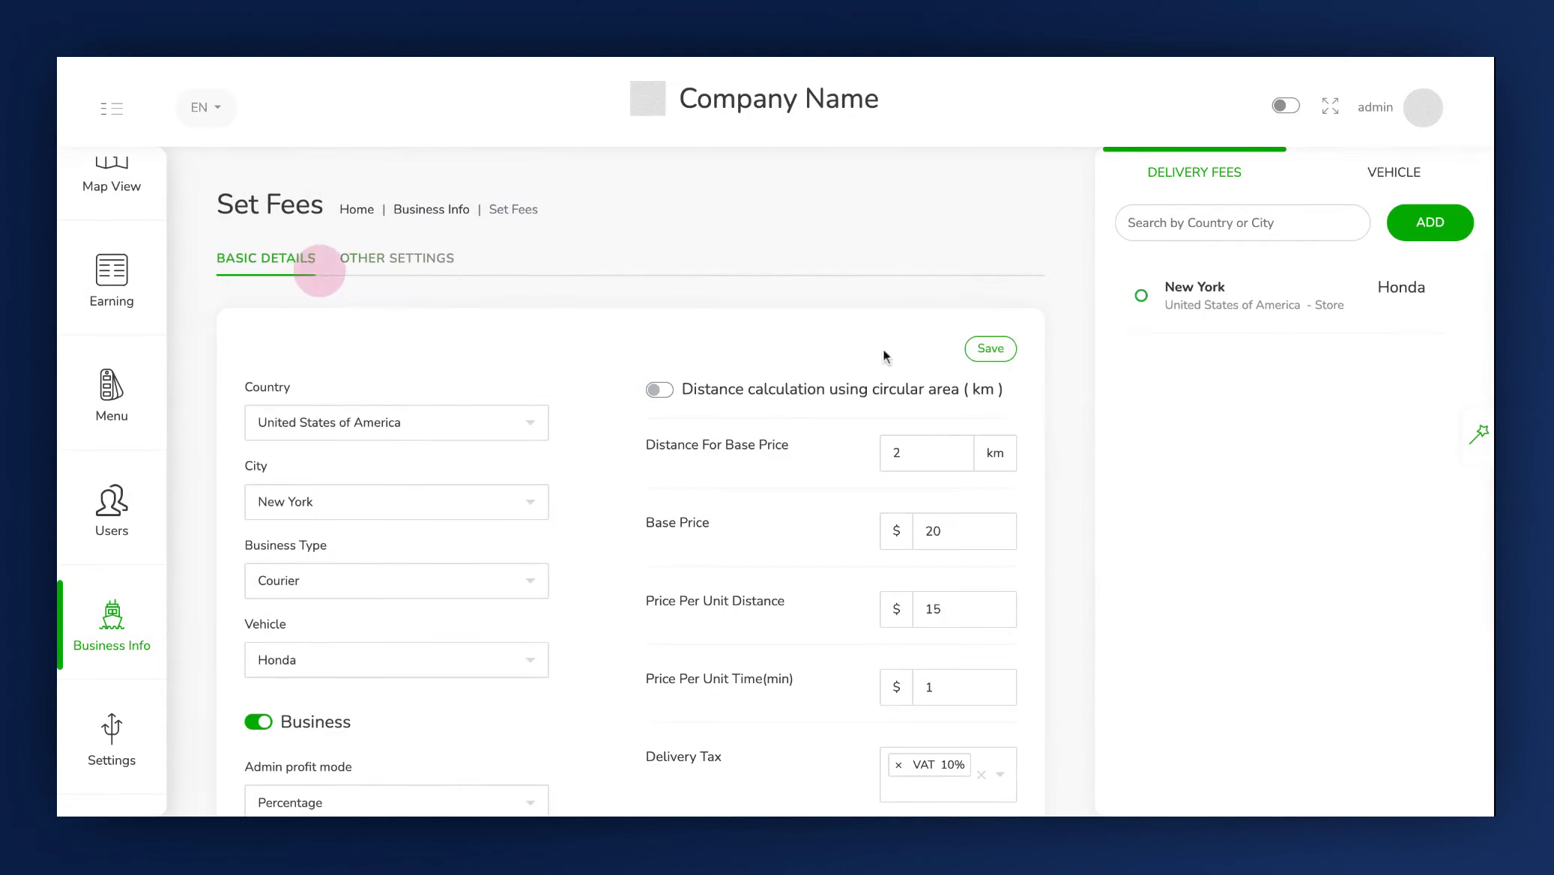
{"action": "left_click", "coordinate": [980, 350]}
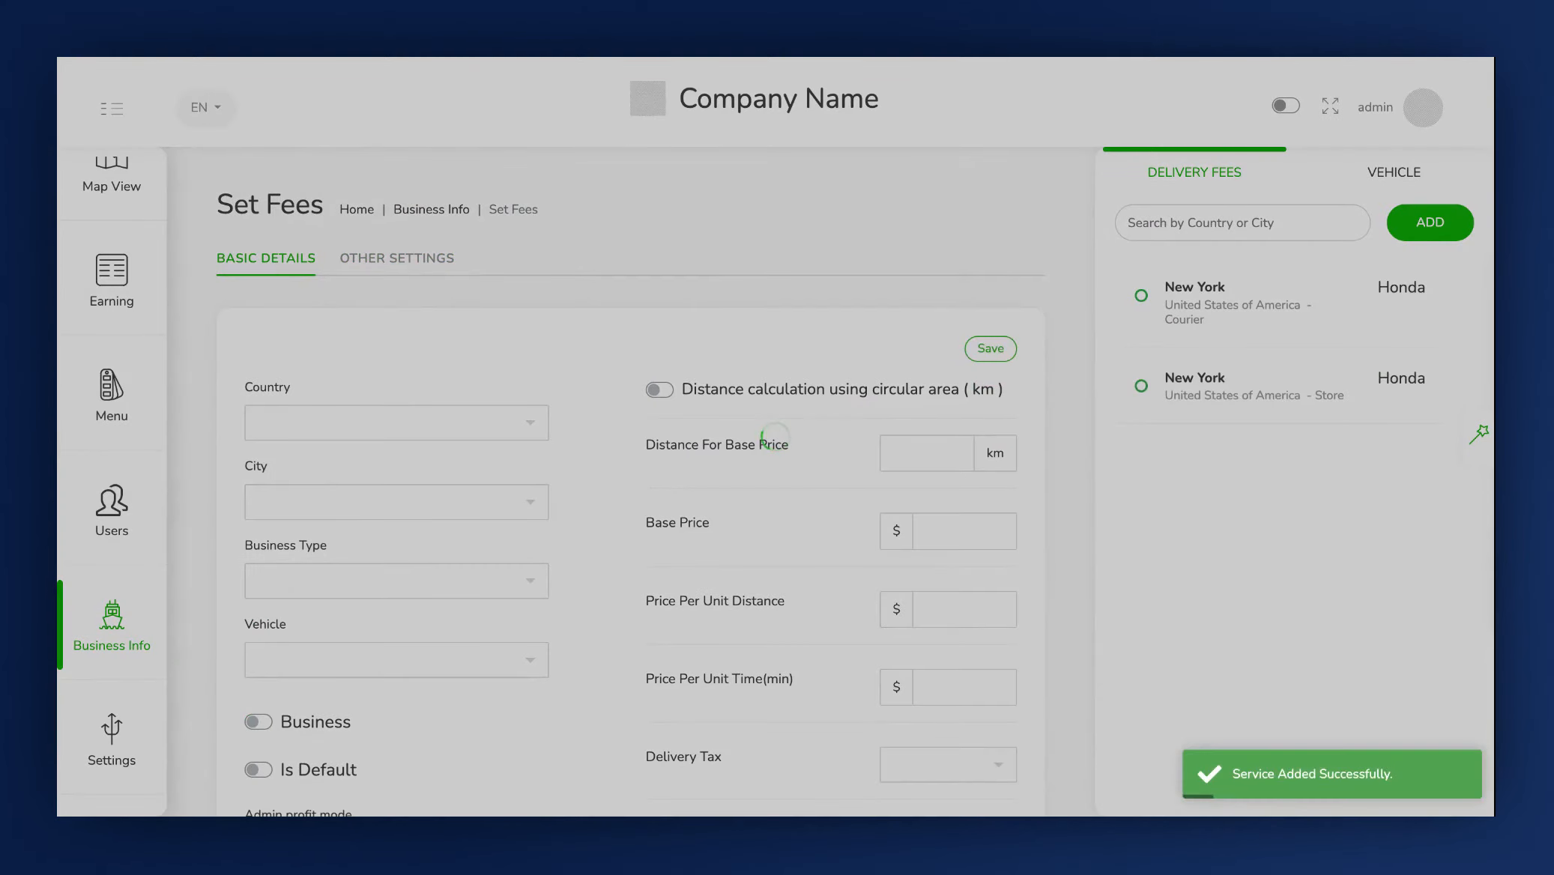